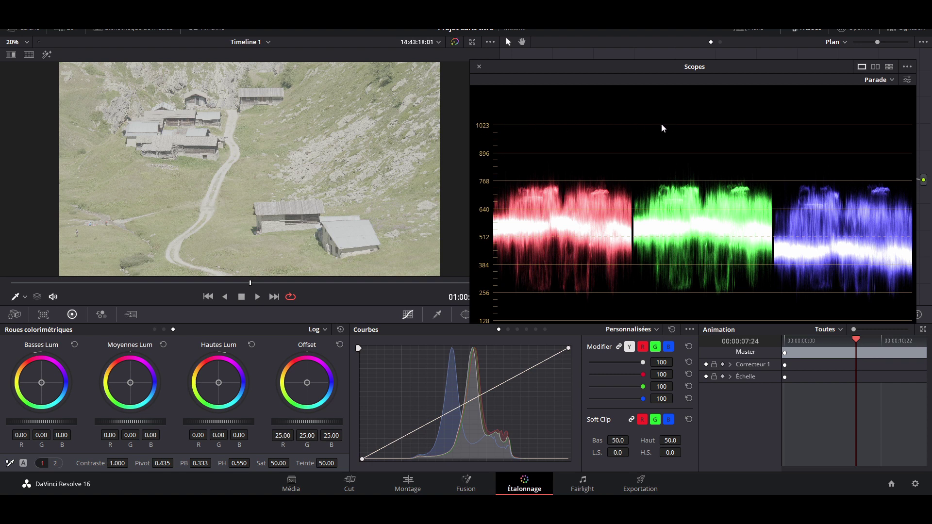
Apply the Panasonic V-Log to V-709 3D LUT to node 01 and return the playhead to the clip's start
scroll(586, 182, "down", 5)
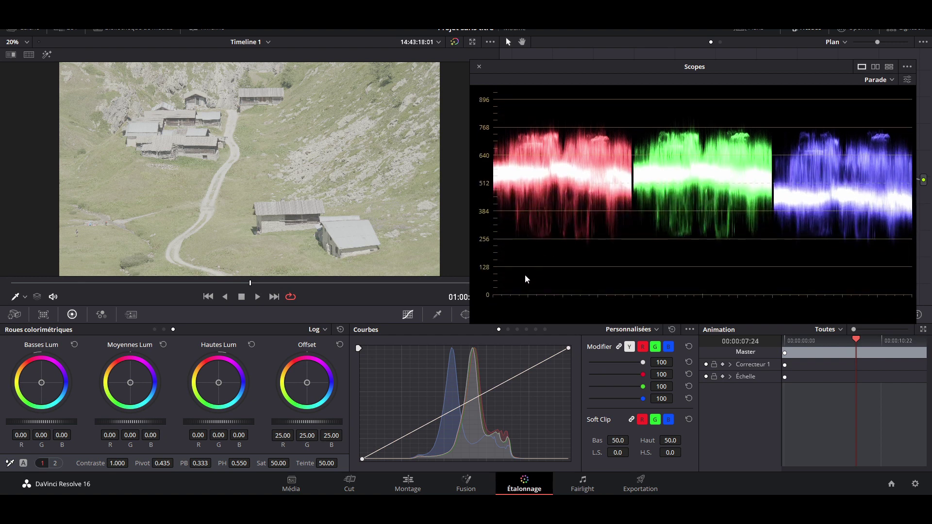
scroll(701, 269, "up", 3)
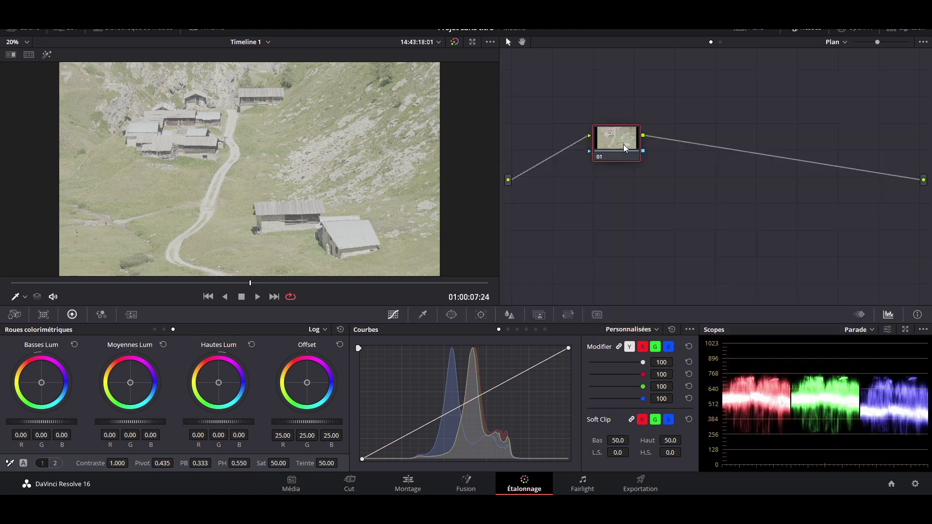
mouse_move(623, 144)
left_mouse_down()
mouse_move(600, 144)
mouse_move(633, 153)
left_mouse_up()
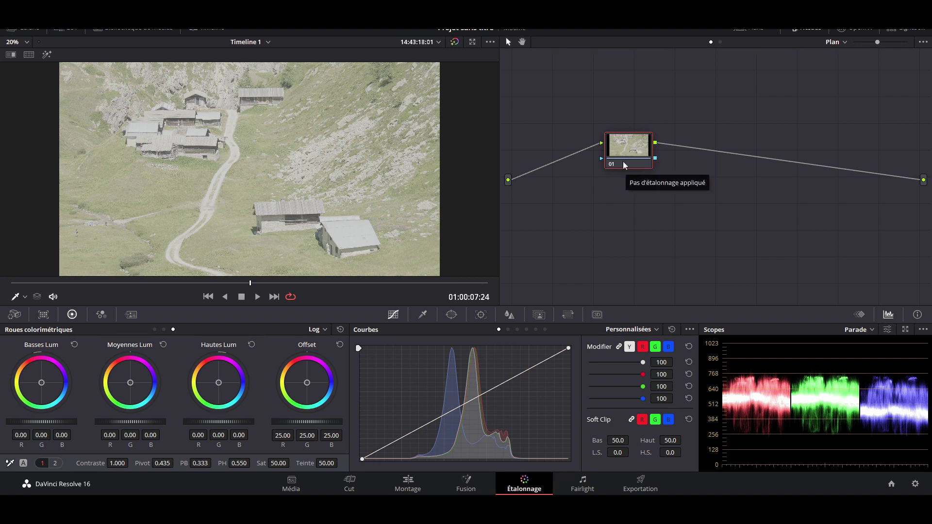
right_click(632, 152)
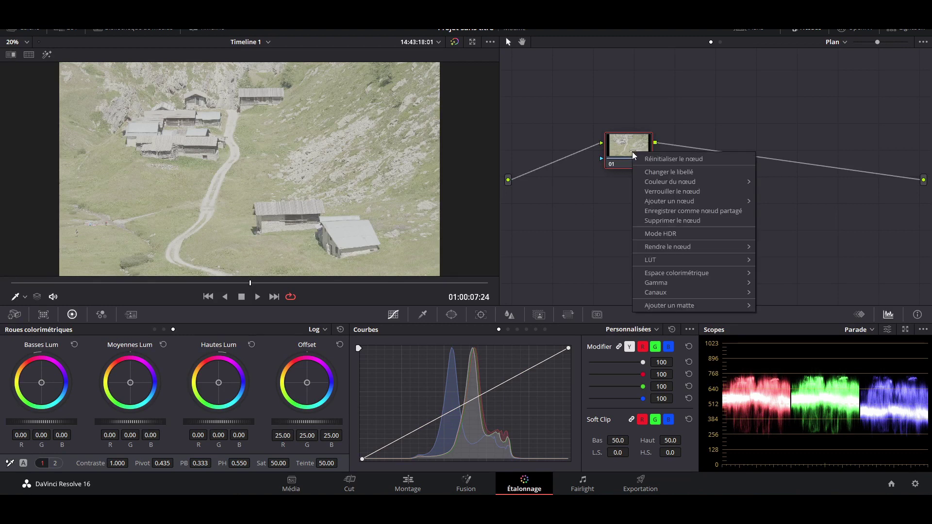
mouse_move(672, 261)
mouse_move(791, 291)
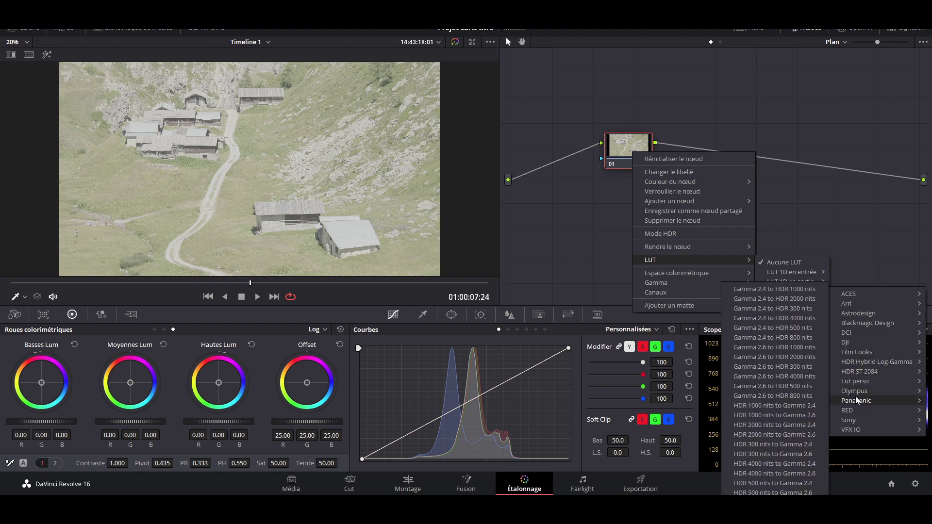
mouse_move(865, 402)
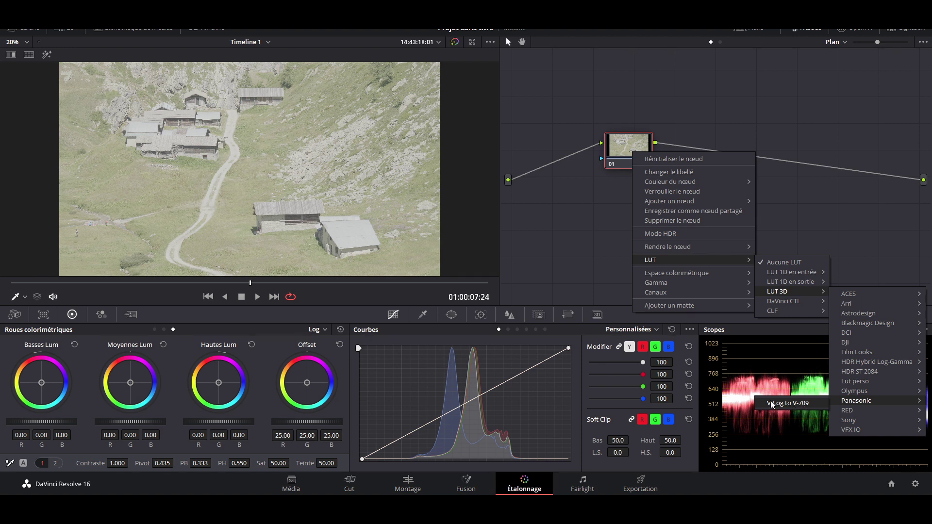
left_click(796, 401)
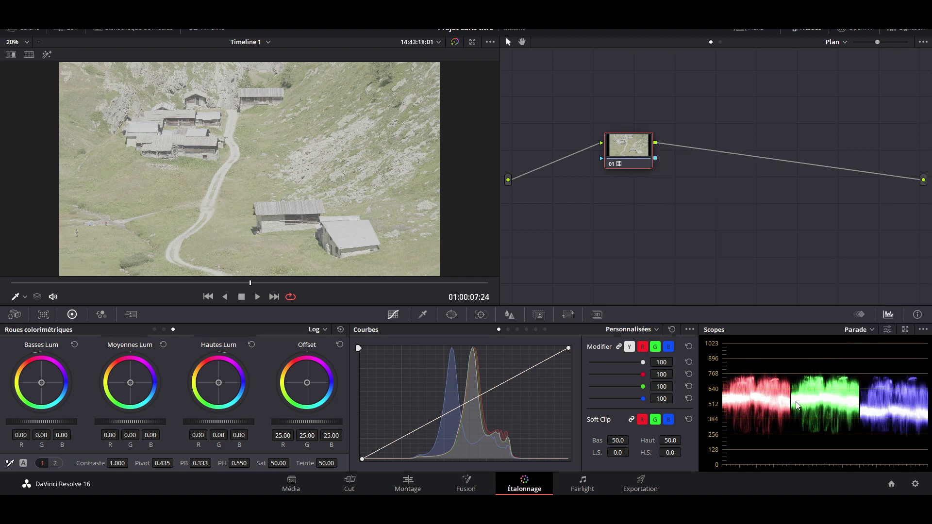
key("Home")
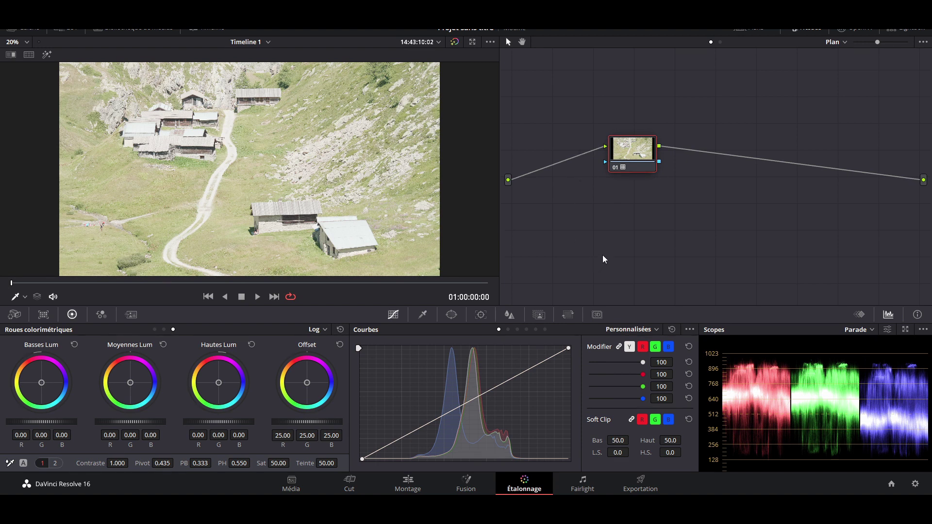
Insert a serial node before the LUT node and space the two nodes out in the graph
key("shift+s")
left_click_drag(615, 195, 555, 156)
left_click_drag(632, 165, 641, 162)
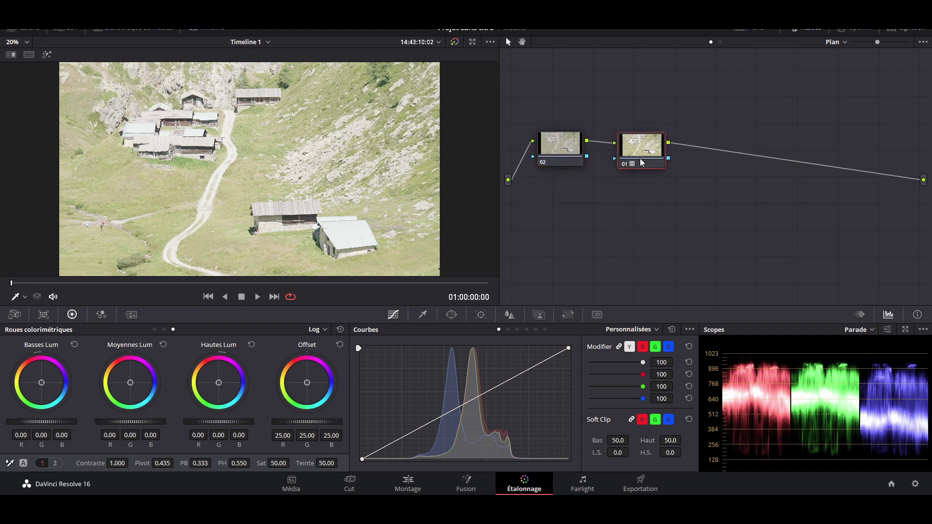
Label node 02, placed before the LUT node, as "expo"
left_click(573, 147)
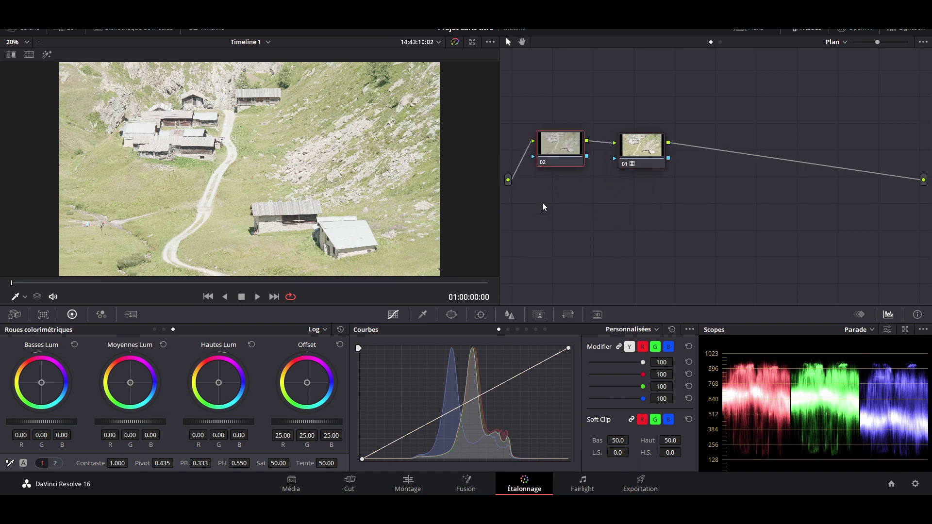
right_click(558, 152)
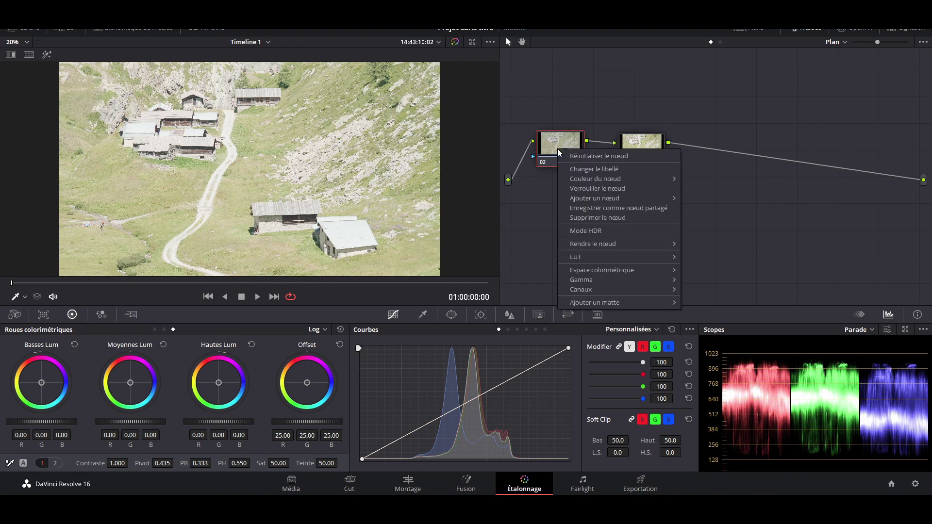
left_click(608, 170)
type("expo")
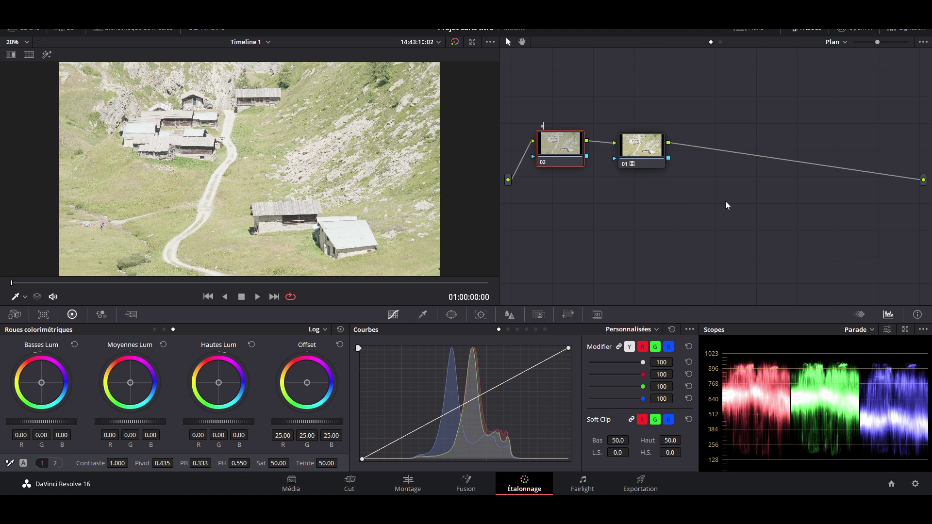
key("Return")
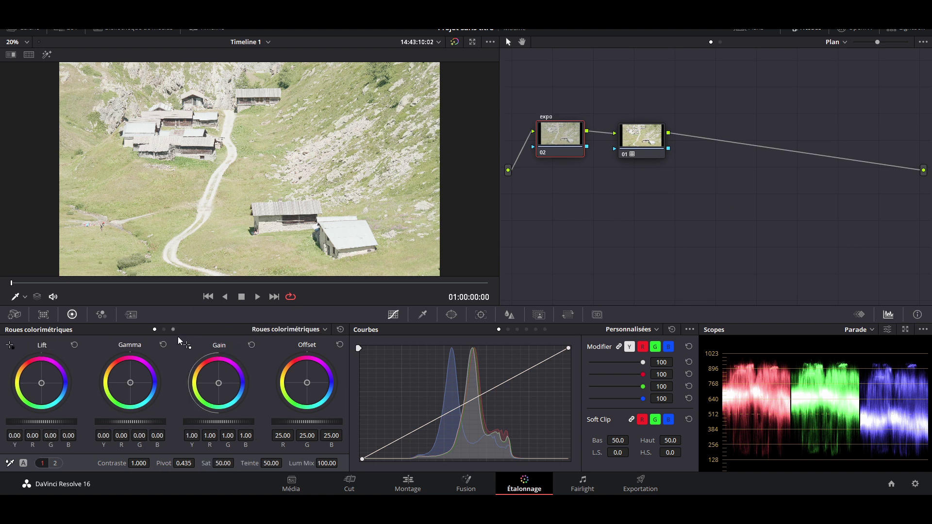
Try lowering the expo node's Gain to about 0.77 on all channels, and reset the Gain
left_click_drag(236, 420, 202, 420)
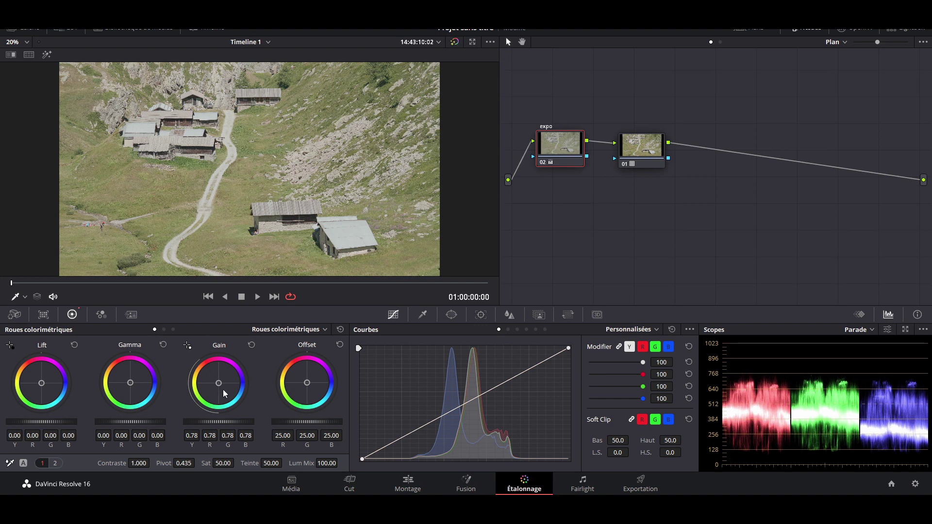
left_click(252, 345)
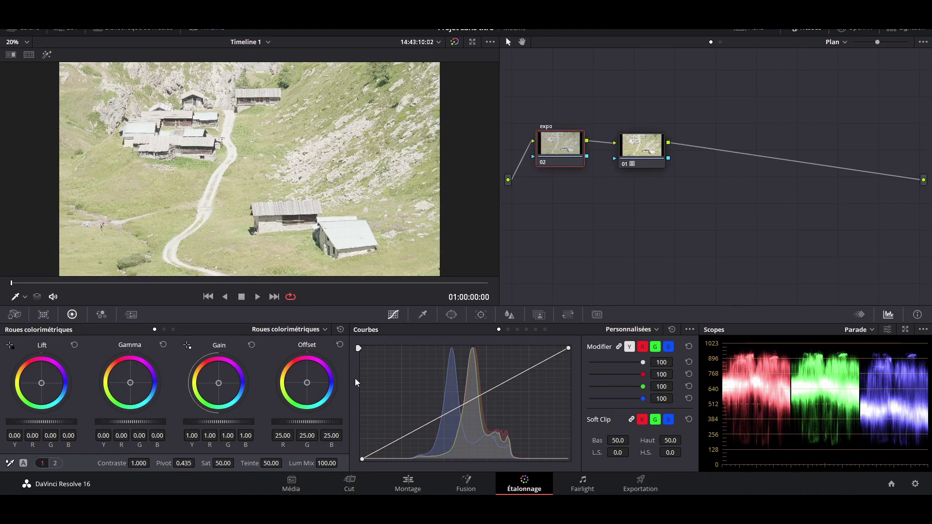
left_click_drag(221, 422, 193, 423)
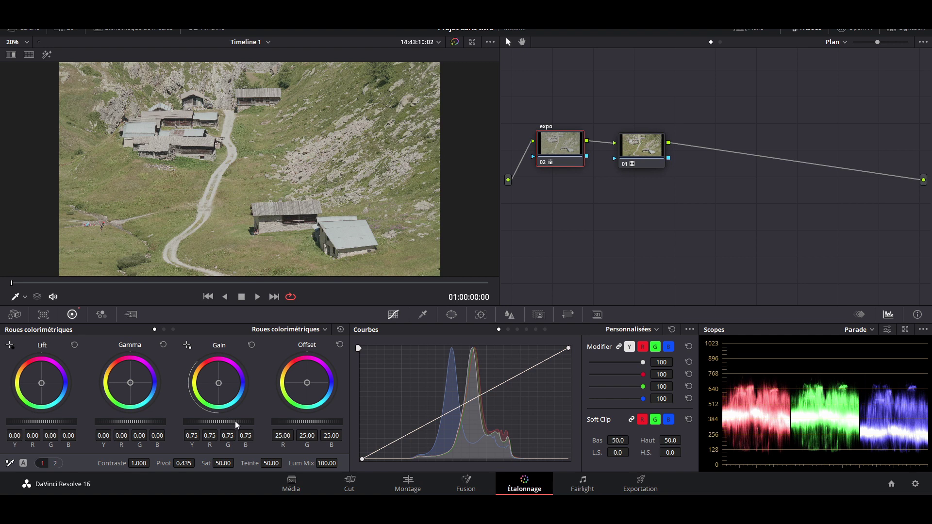
mouse_move(235, 420)
left_mouse_down()
mouse_move(218, 420)
mouse_move(237, 421)
left_mouse_up()
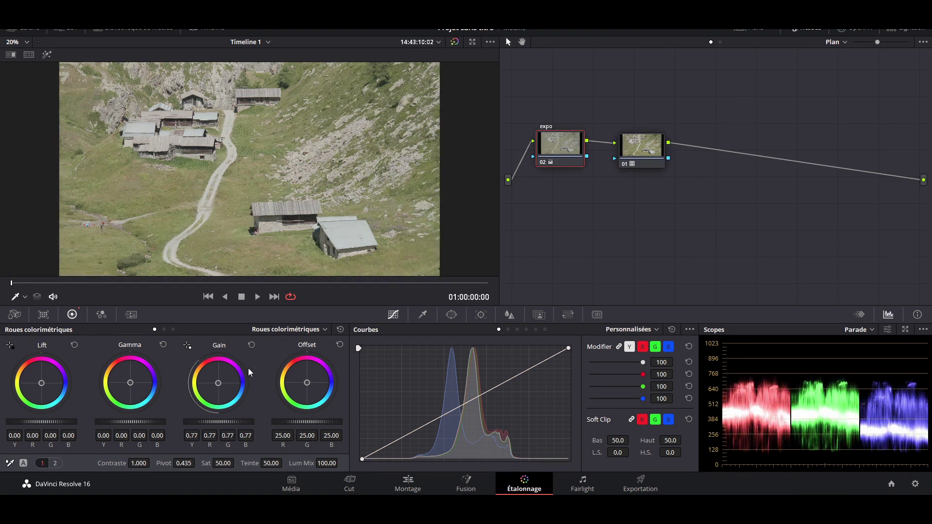
left_click(251, 345)
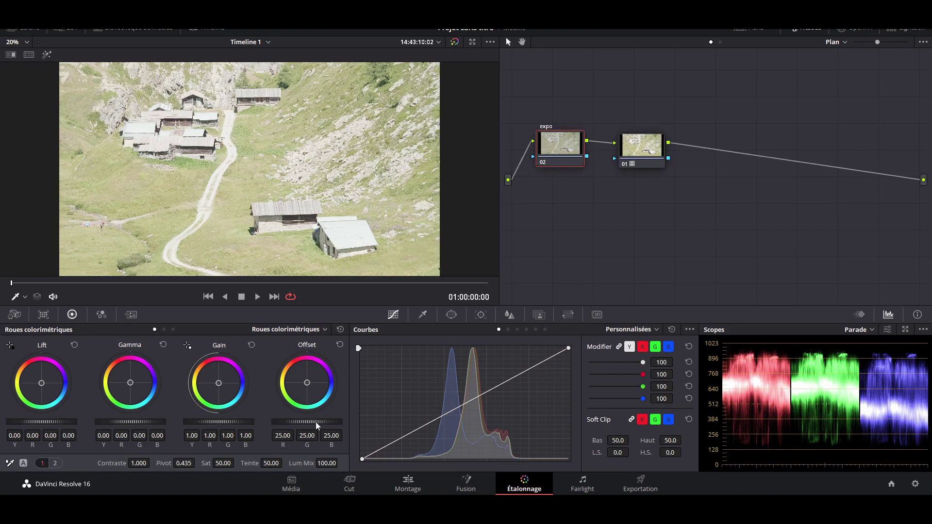
Lower the expo node's Offset to 5.15 on all channels and compare the image with the node disabled and enabled
left_click_drag(320, 425, 270, 425)
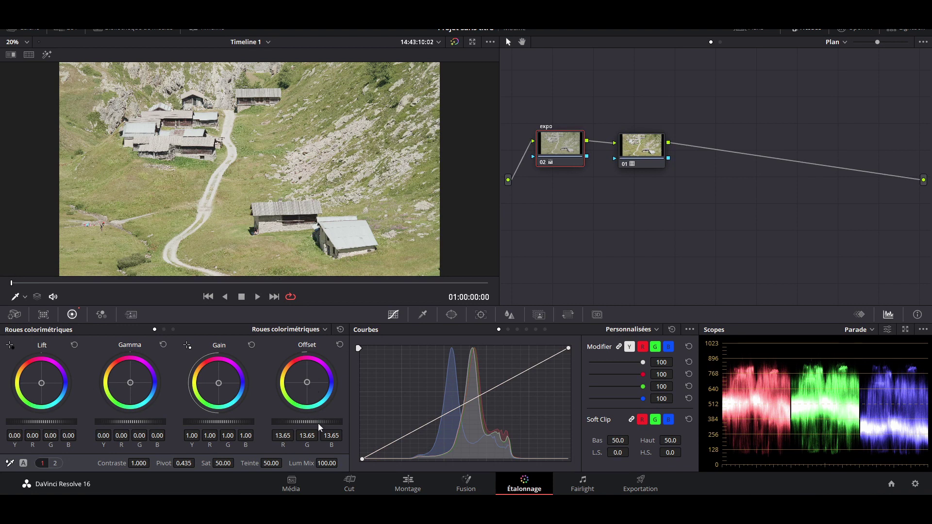
left_click_drag(320, 420, 282, 421)
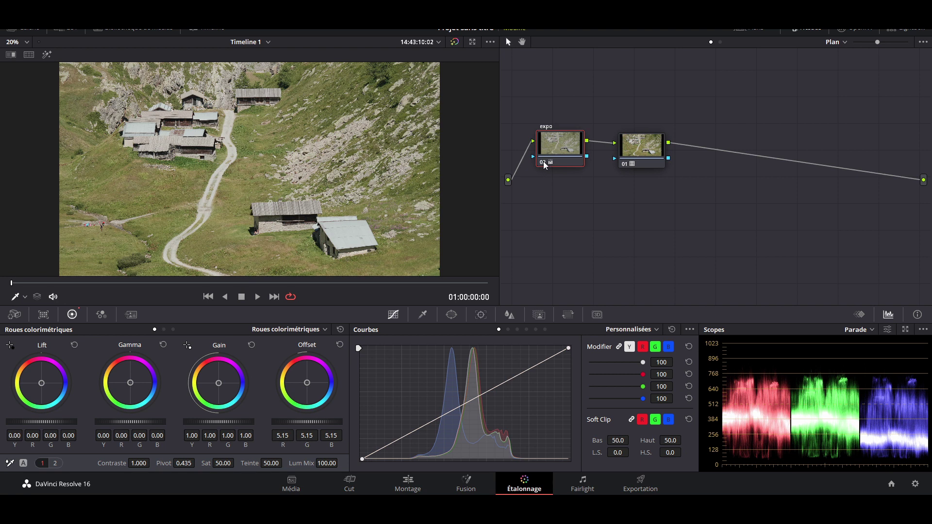
left_click(544, 165)
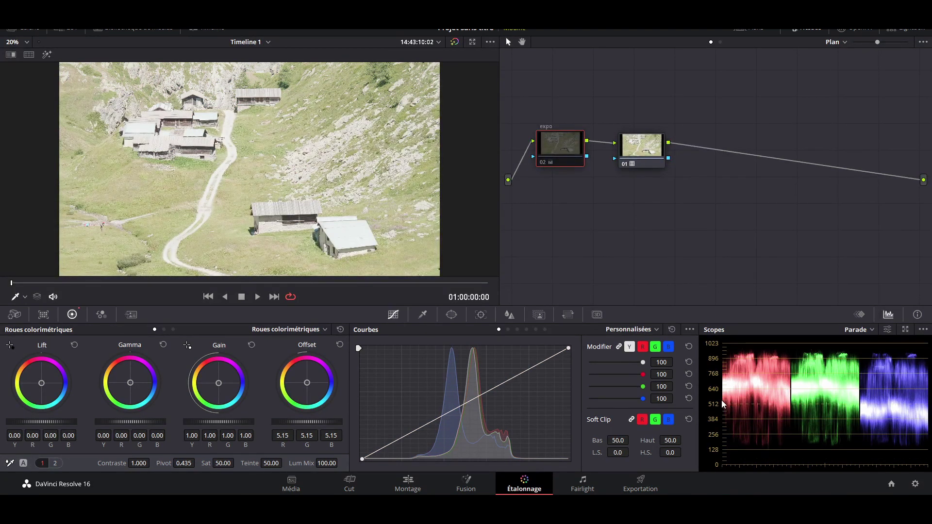
left_click(543, 167)
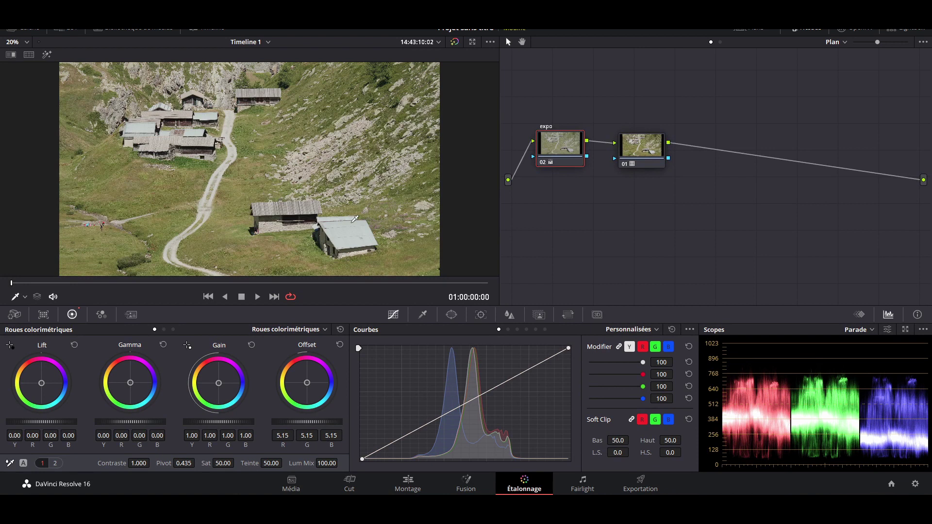
Examine the chalets and their dark areas close up in the image to check the exposure
scroll(290, 222, "up", 4)
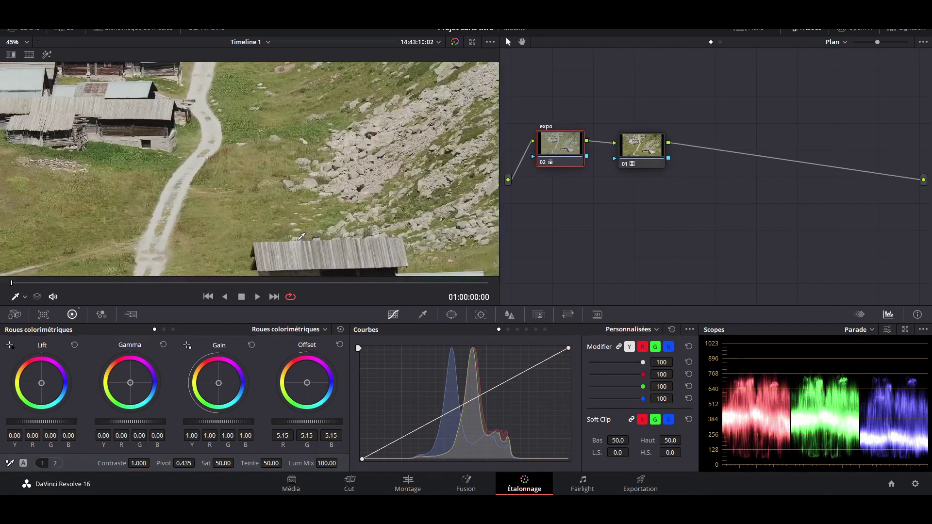
scroll(284, 127, "up", 2)
scroll(306, 150, "down", 2)
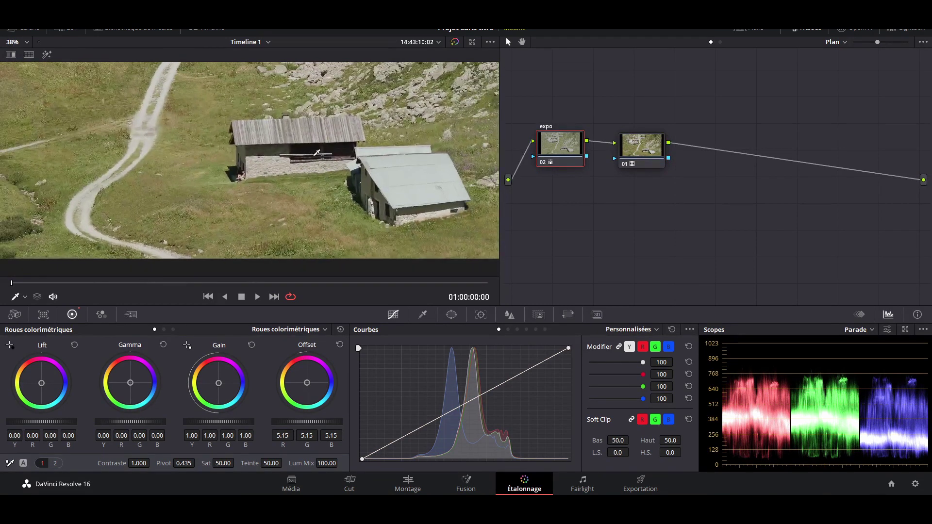
scroll(316, 151, "up", 4)
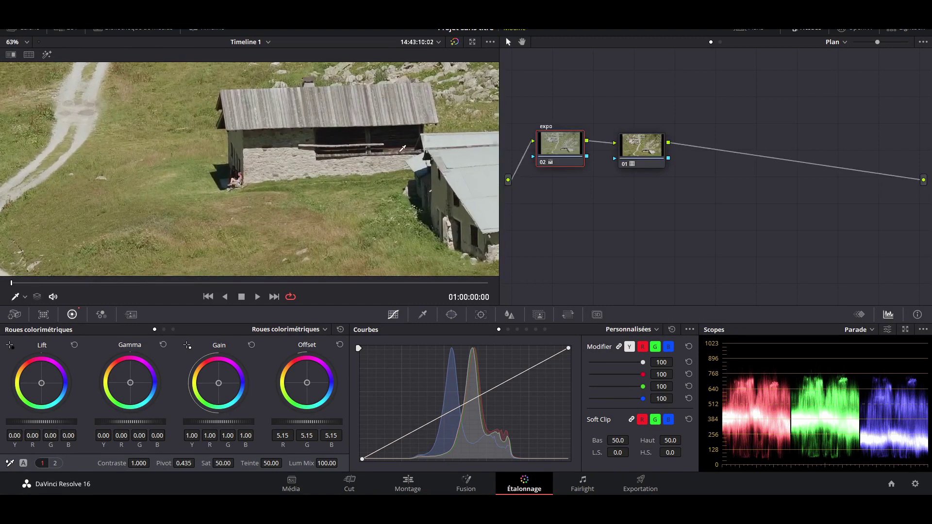
scroll(332, 167, "down", 3)
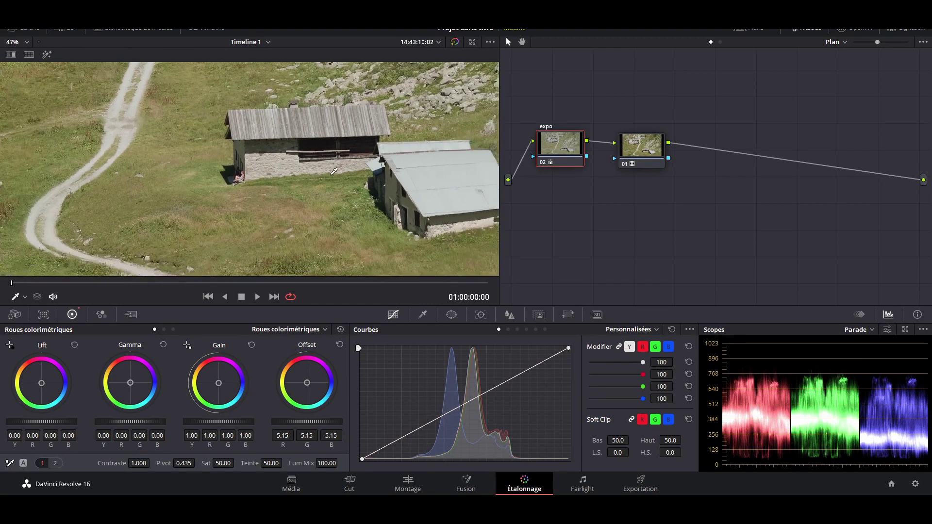
scroll(303, 172, "up", 3)
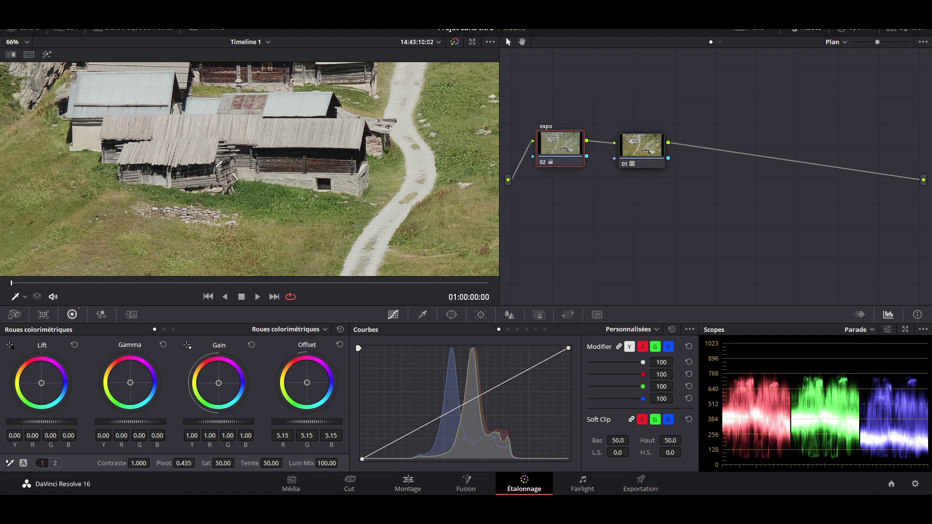
left_click_drag(216, 167, 221, 195)
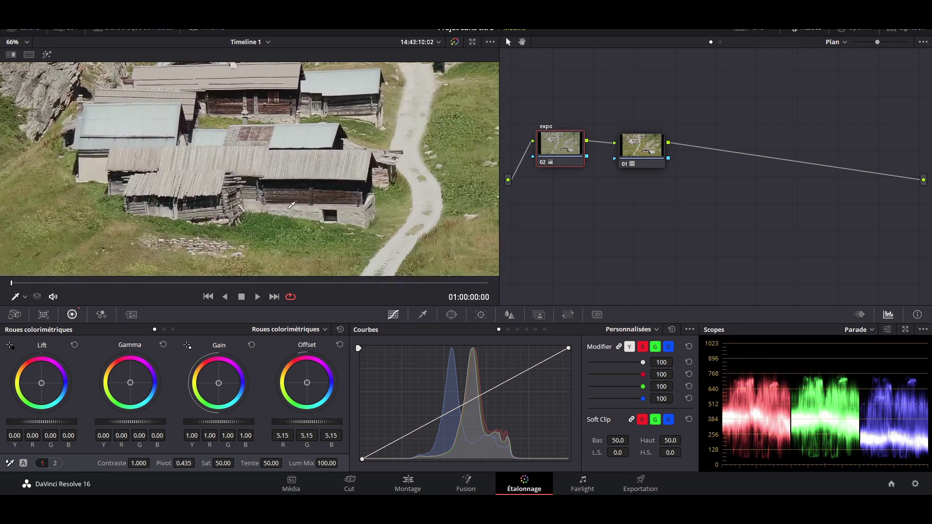
scroll(291, 205, "down", 4)
scroll(294, 213, "down", 4)
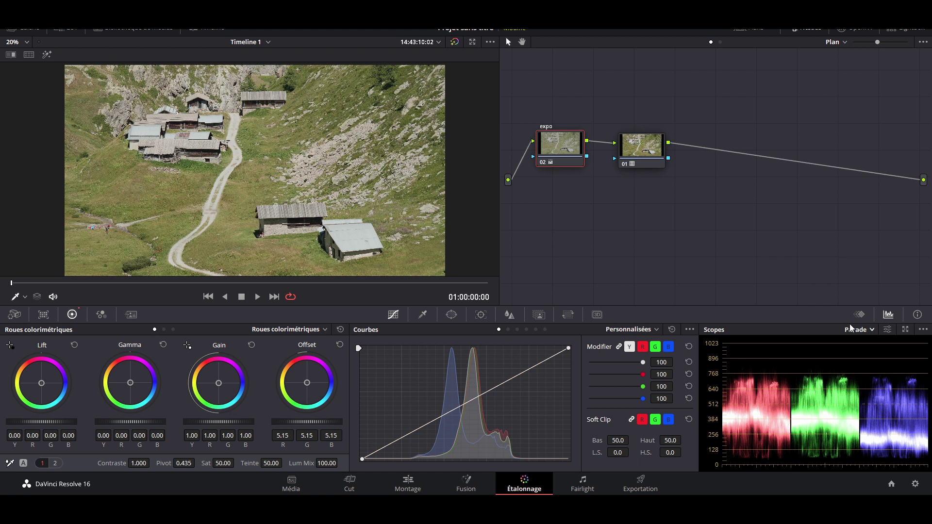
Add a serial node after the expo node and line it up between the expo and LUT nodes
key("alt+s")
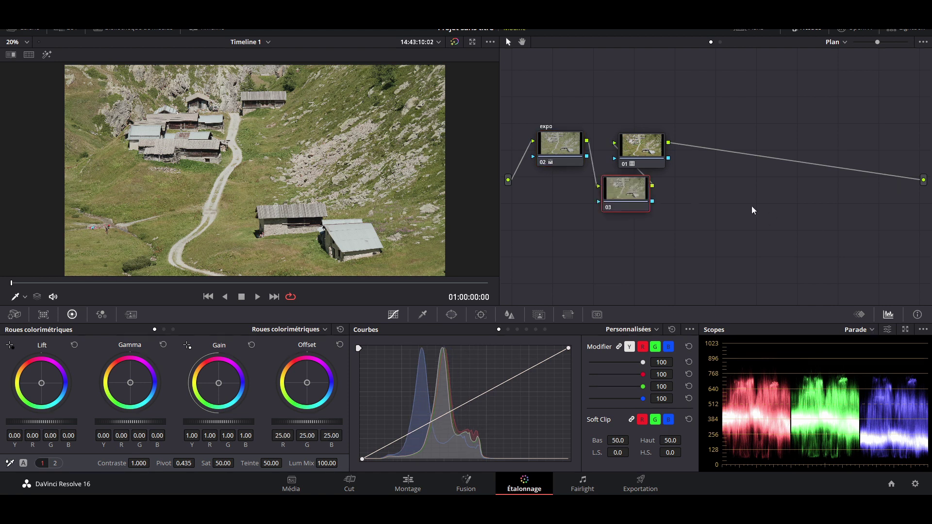
left_click_drag(650, 151, 707, 158)
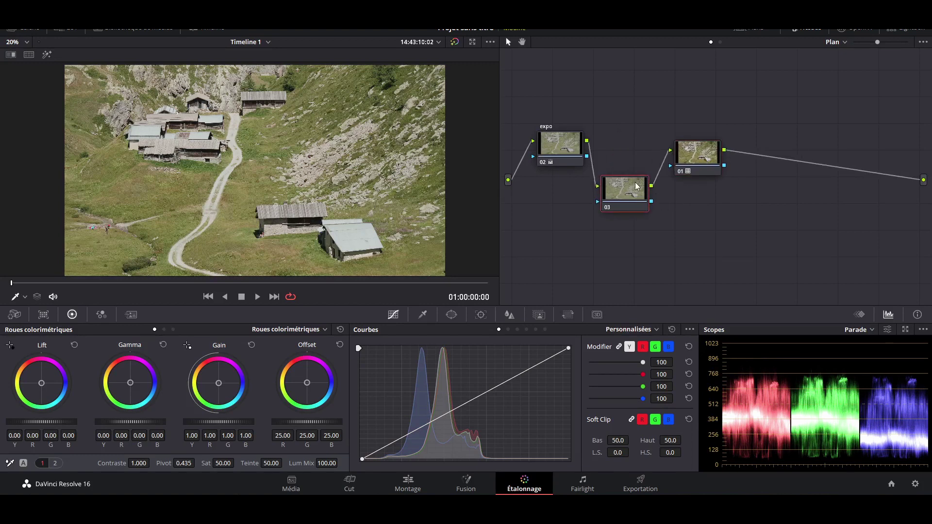
left_click_drag(638, 197, 638, 154)
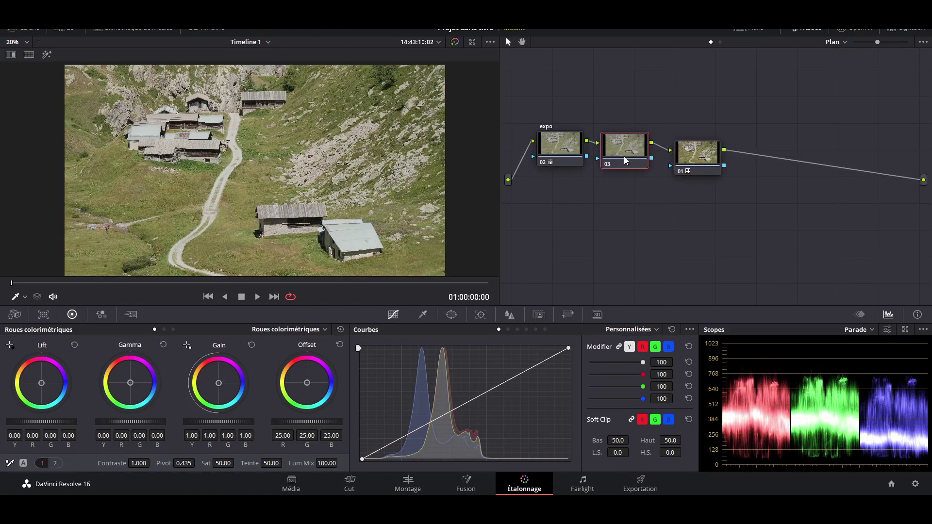
Label node 03, between the expo and LUT nodes, as "contraste"
right_click(625, 151)
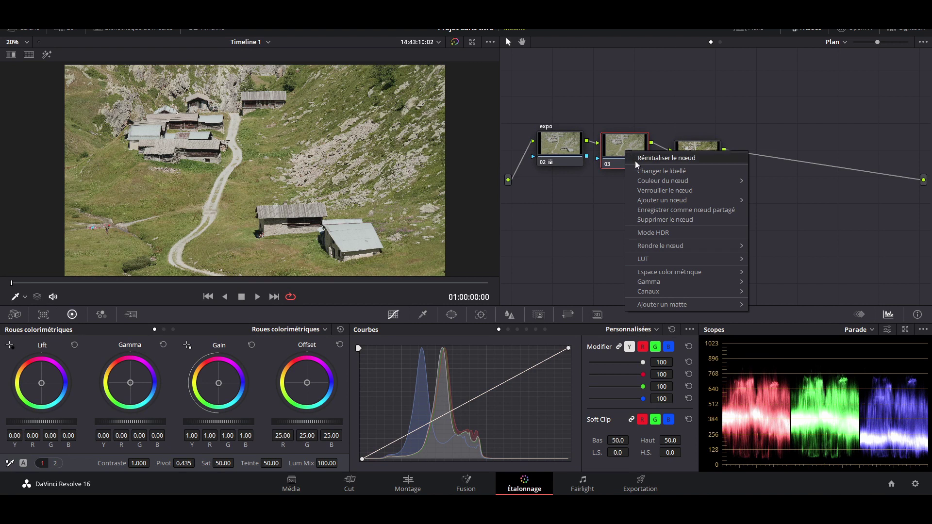
left_click(661, 171)
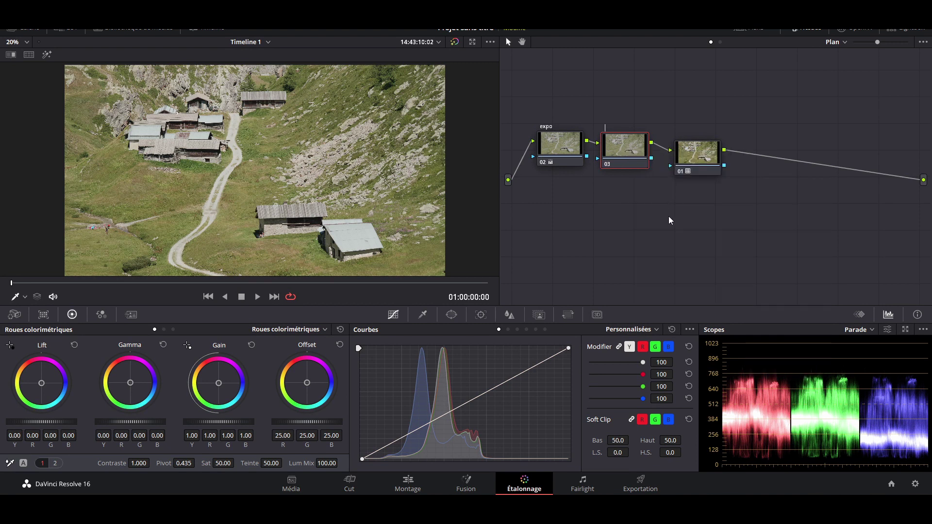
type("contraste")
key("Return")
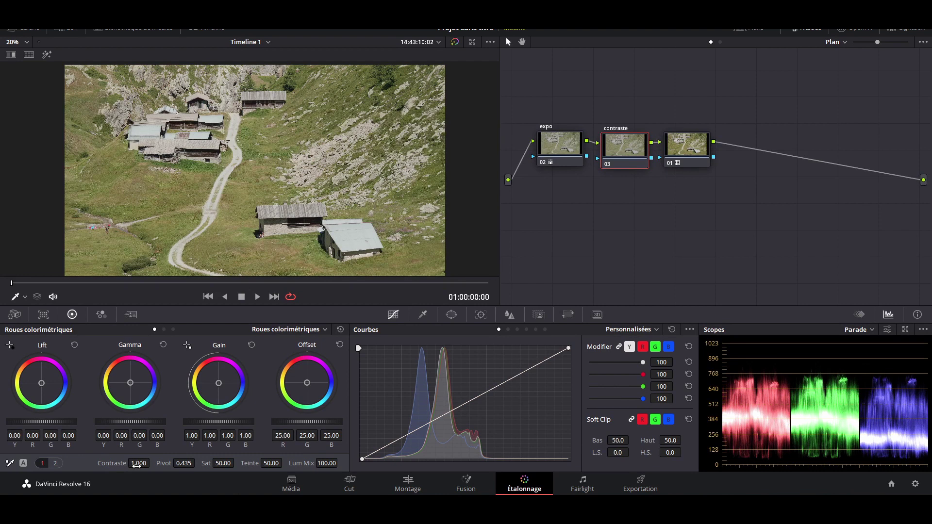
Raise the contraste node's Contrast to 1.090 and compare the image with the node disabled and enabled
left_click_drag(139, 463, 161, 463)
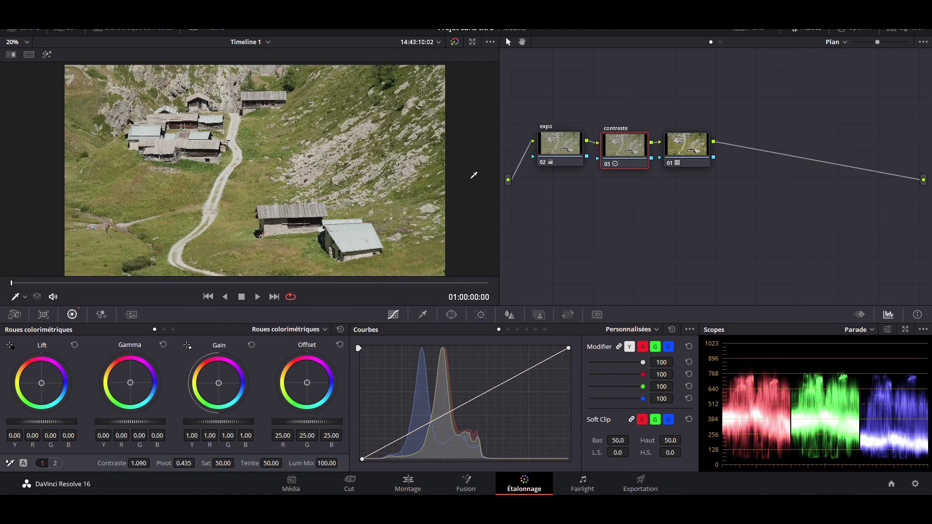
left_click(608, 164)
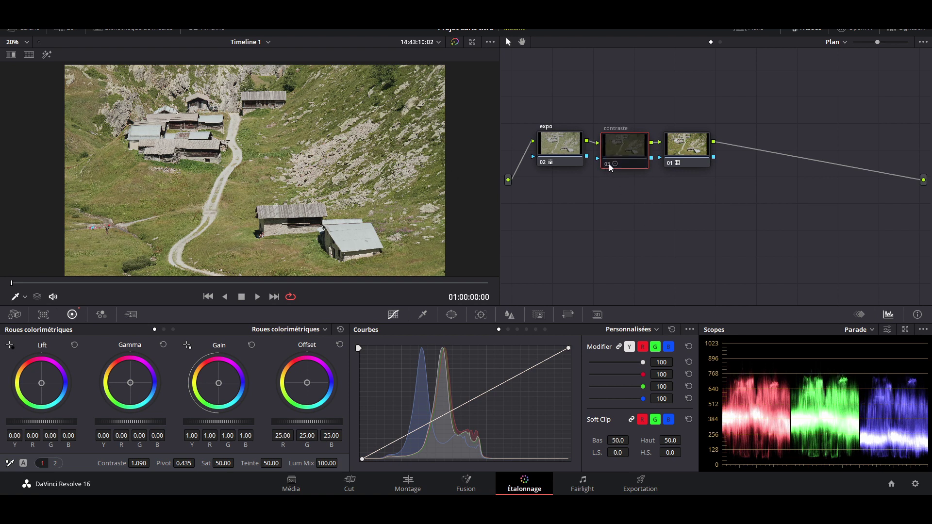
left_click(609, 164)
left_click(609, 164)
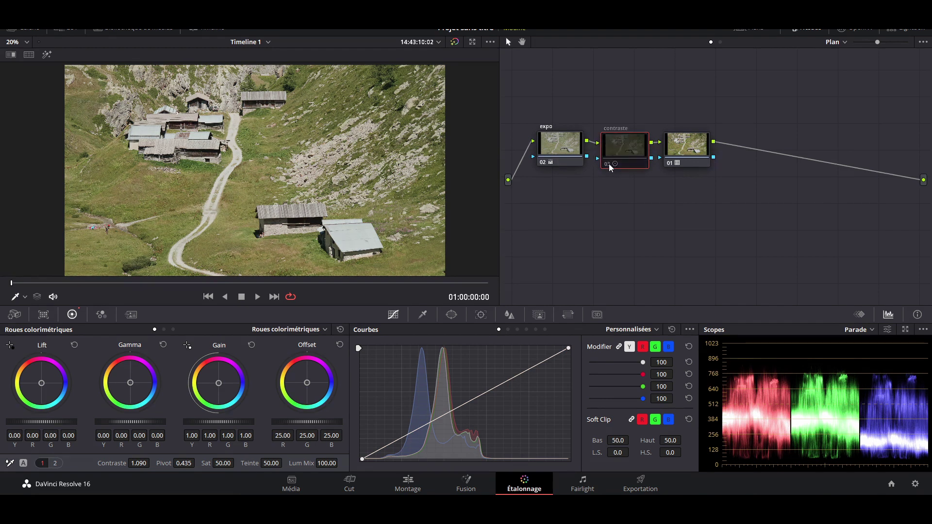
left_click(609, 164)
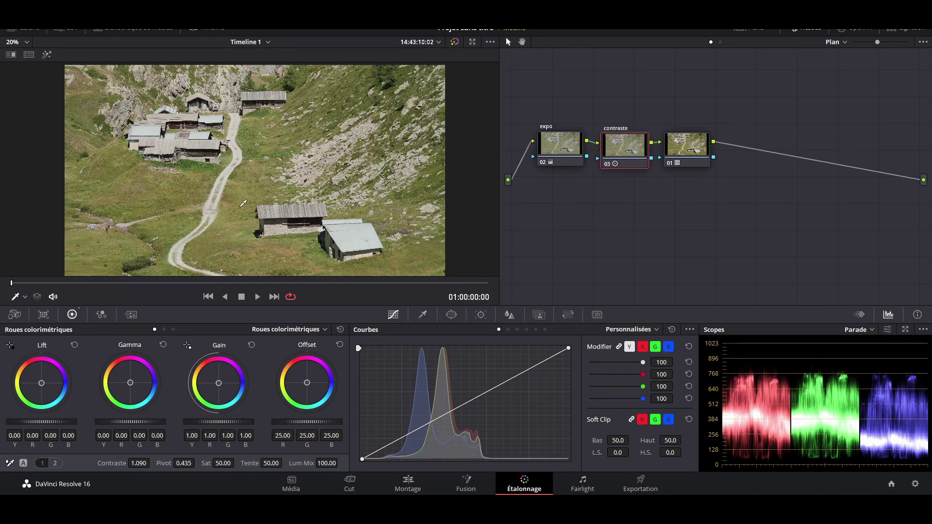
left_click(605, 164)
left_click(605, 164)
left_click(605, 164)
left_click(604, 164)
Lower the contraste node's Pivot to 0.131 and compare the image with the node disabled and enabled
left_click_drag(187, 466, 181, 465)
left_click_drag(198, 463, 198, 463)
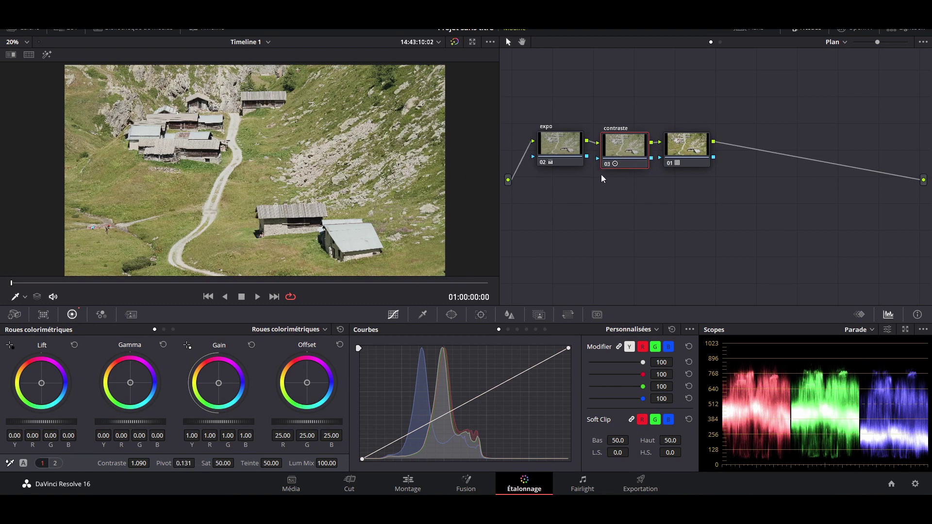
left_click(607, 164)
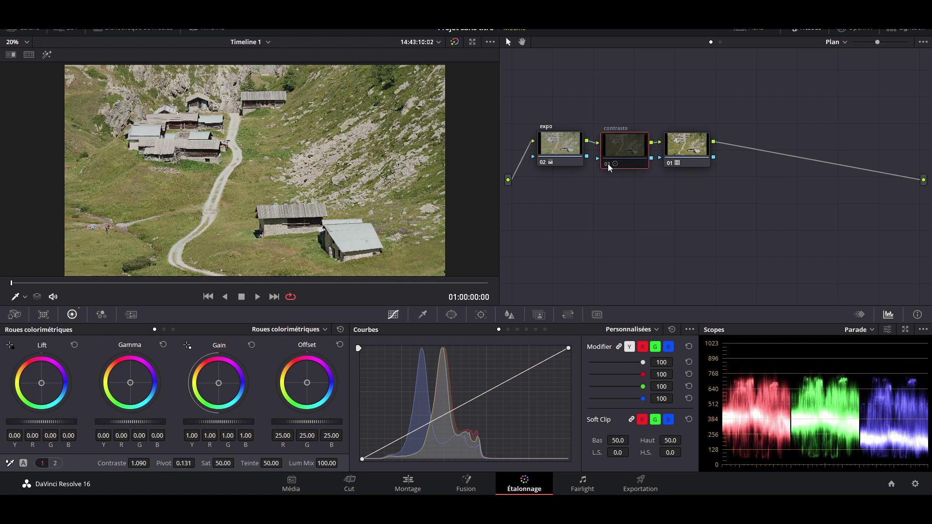
left_click(608, 164)
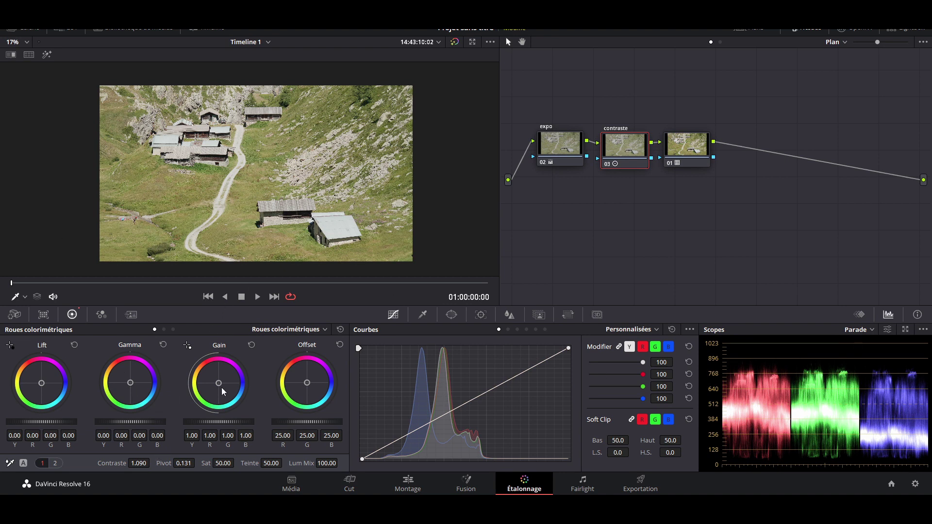
Switch the colour wheels to Log mode and raise Hautes Lum to 0.34 on all channels
left_click(173, 329)
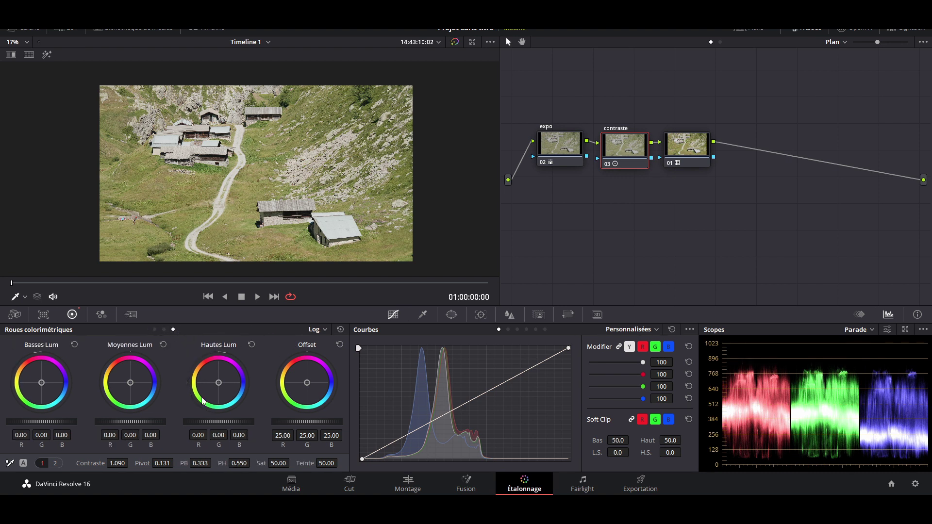
left_click_drag(216, 420, 238, 421)
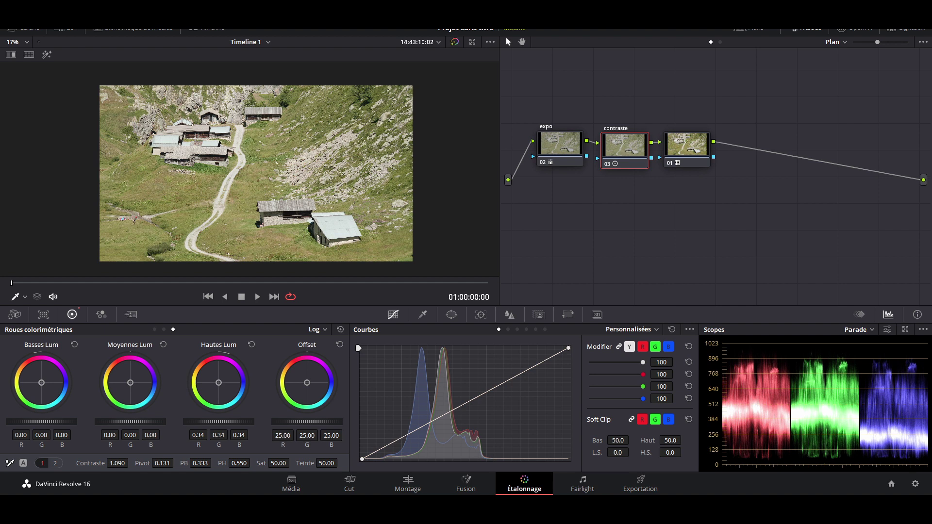
scroll(242, 208, "up", 3)
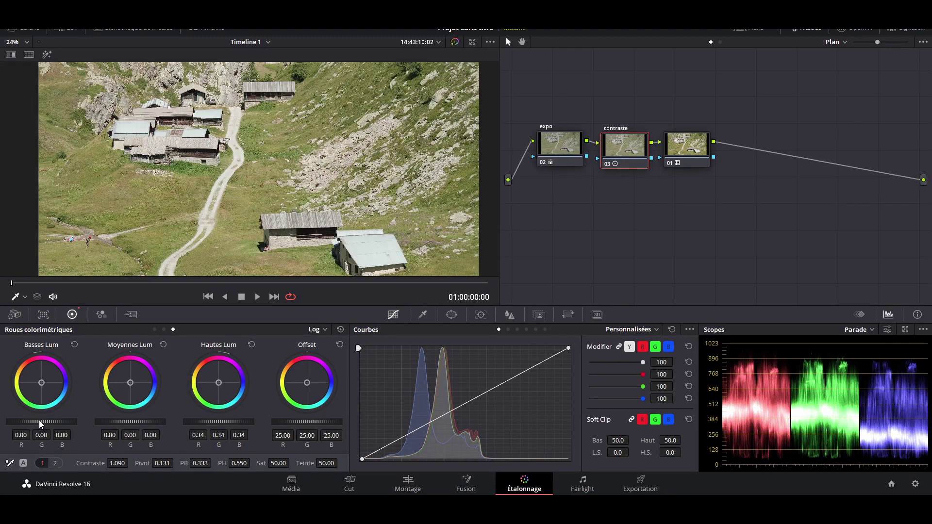
Raise Basses Lum to 0.09 on all channels of the contraste node and check the shadows of the chalets close up
left_click_drag(41, 421, 48, 422)
scroll(214, 204, "up", 3)
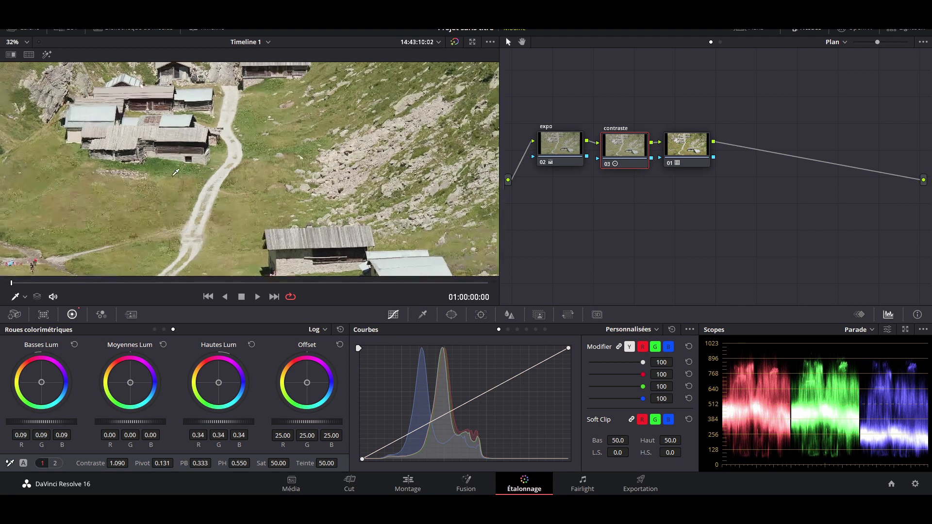
scroll(214, 204, "up", 3)
left_click_drag(274, 223, 158, 116)
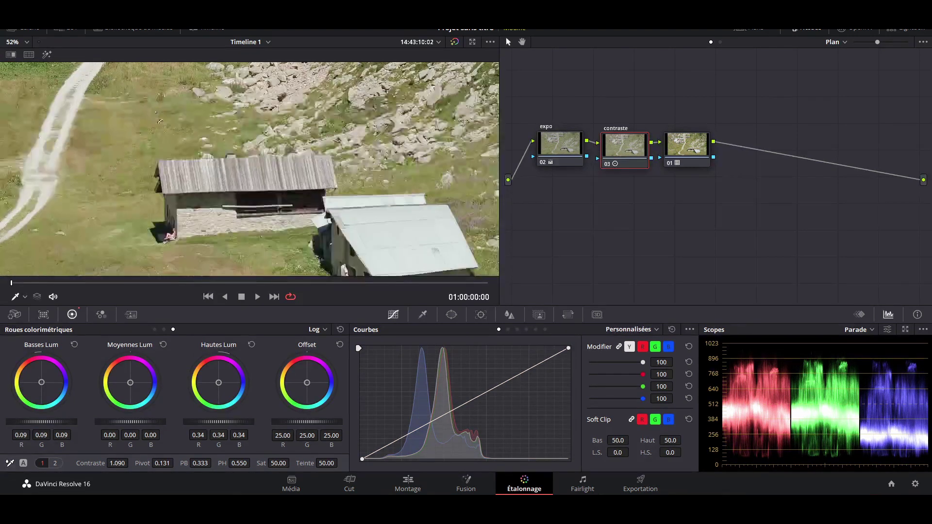
scroll(197, 195, "down", 3)
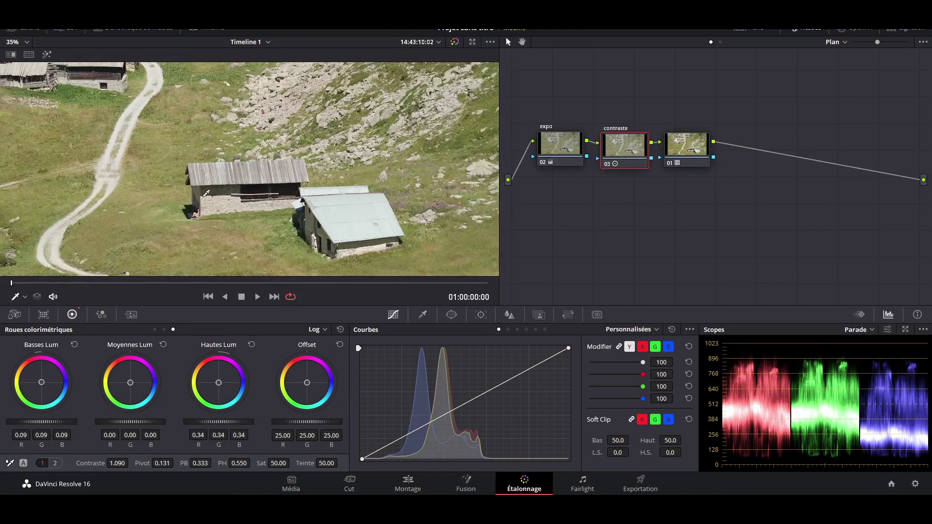
scroll(199, 180, "down", 2)
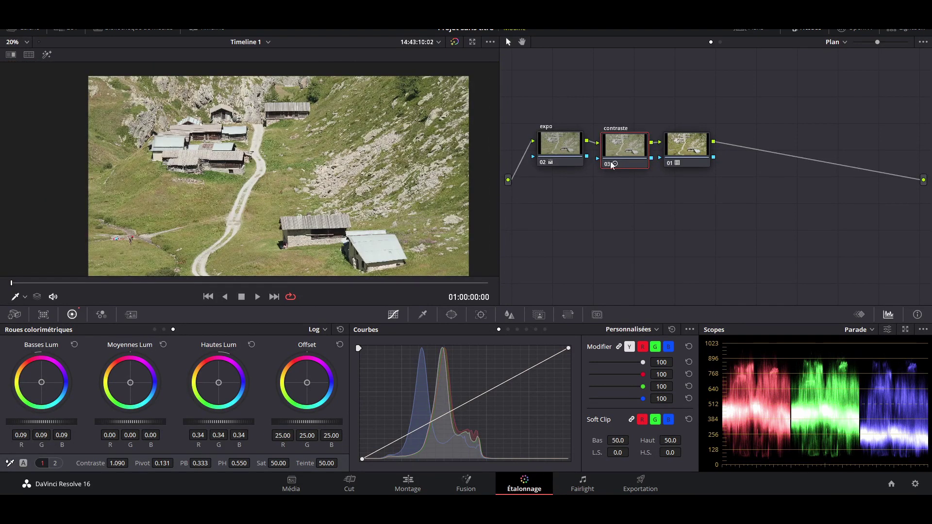
Compare the image with the contraste node disabled and enabled, and examine the upper chalets and path close up
left_click(606, 164)
left_click(607, 164)
scroll(223, 211, "up", 2)
scroll(223, 210, "up", 5)
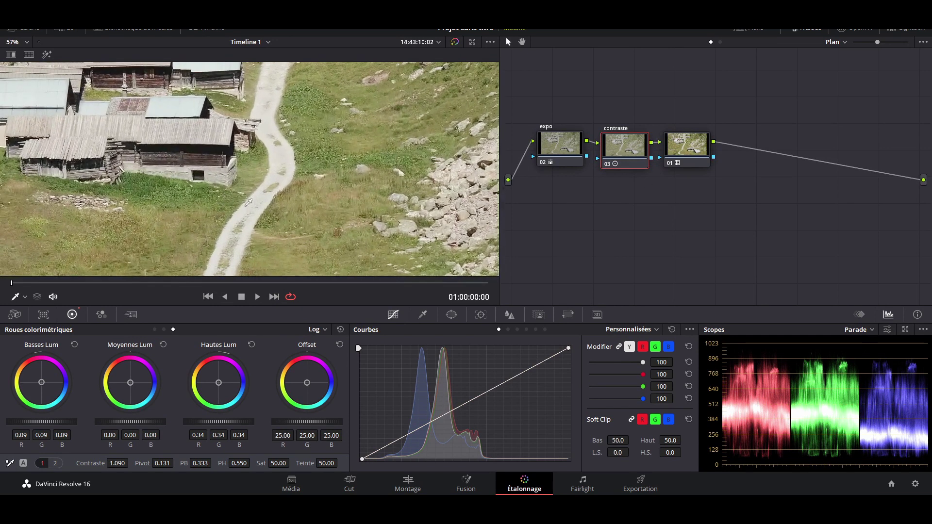
key("shift+z")
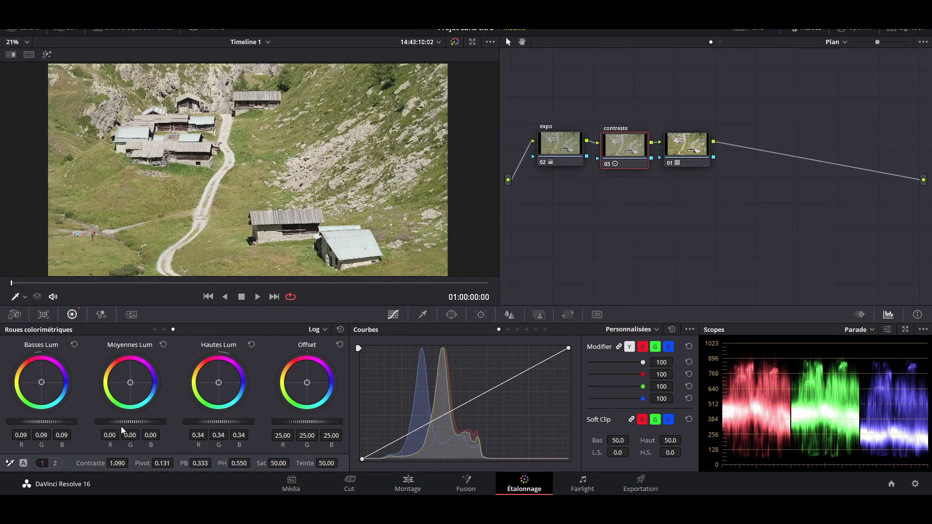
Try raising Moyennes Lum to 0.05 on all channels, reset it and examine the chalets and rocky slope
mouse_move(130, 422)
left_mouse_down()
mouse_move(148, 422)
mouse_move(112, 423)
left_mouse_up()
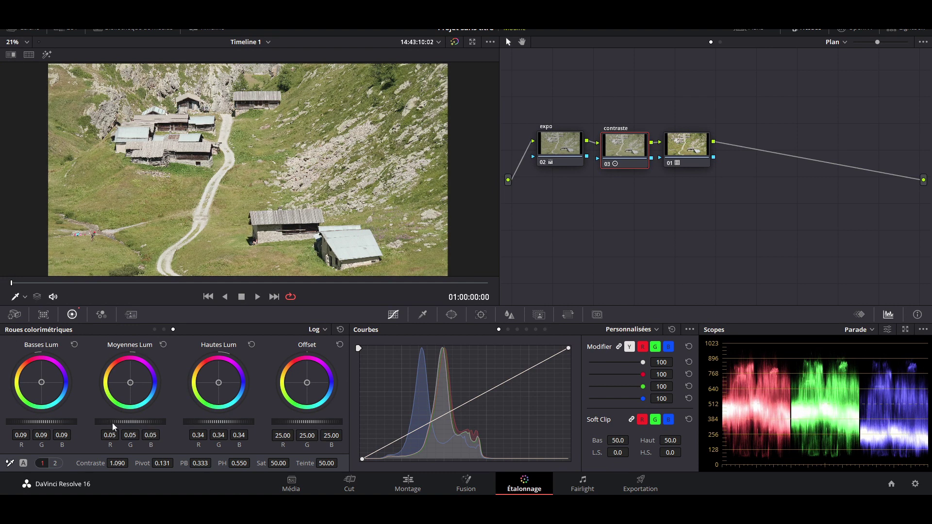
left_click(163, 344)
scroll(203, 164, "up", 2)
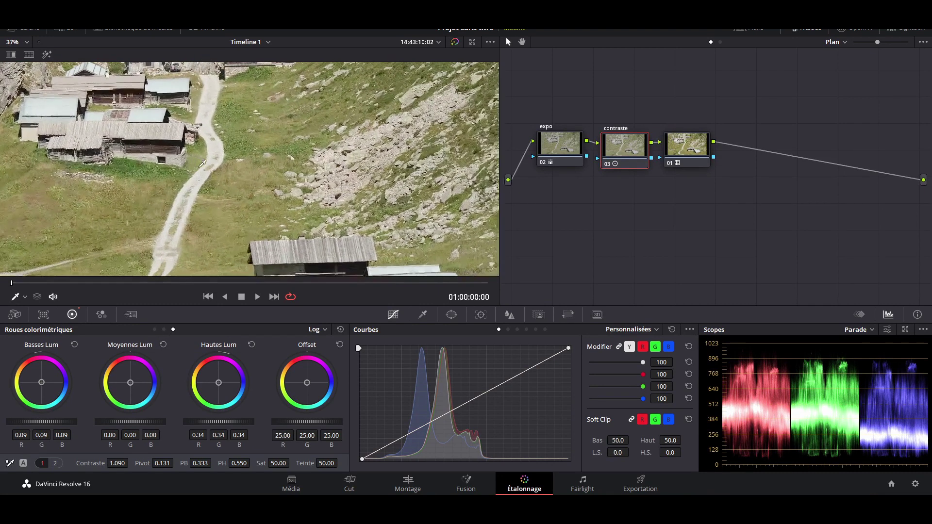
scroll(484, 141, "down", 2)
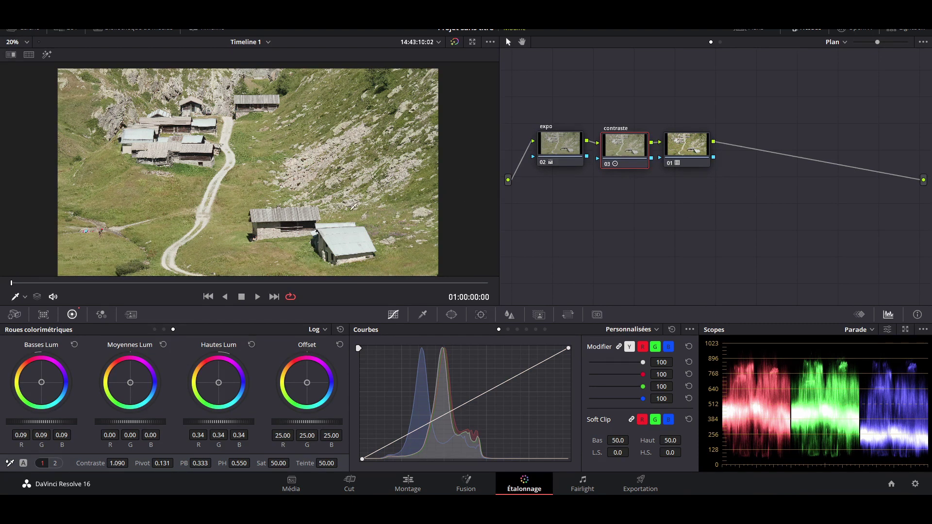
scroll(352, 207, "down", 3)
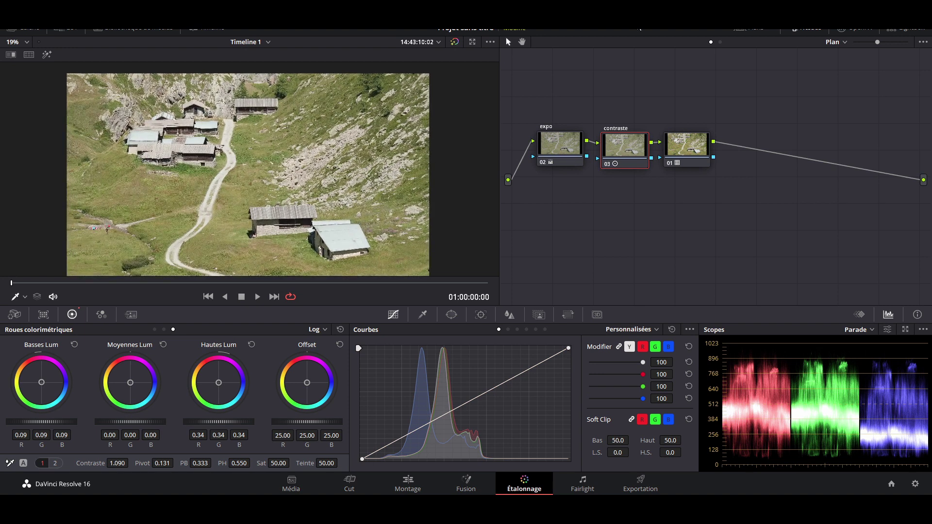
scroll(336, 177, "up", 5)
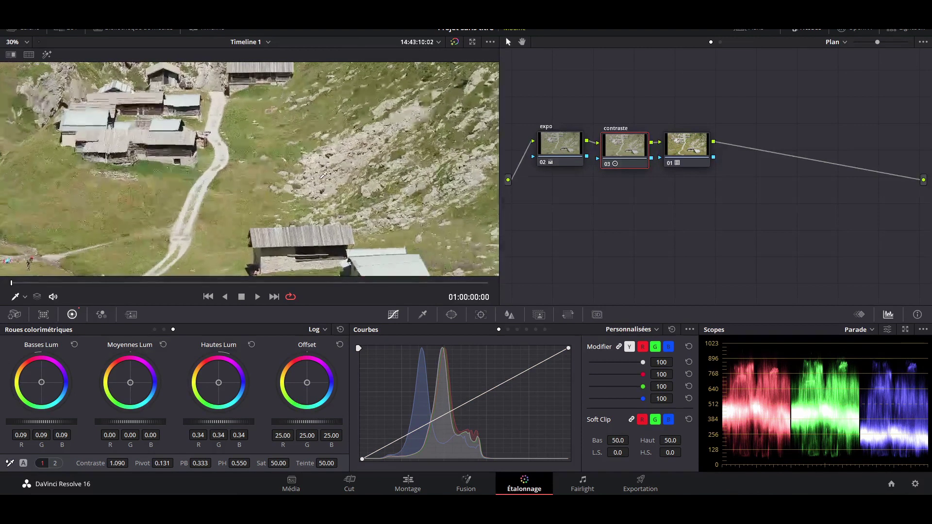
scroll(323, 176, "up", 2)
scroll(324, 174, "down", 3)
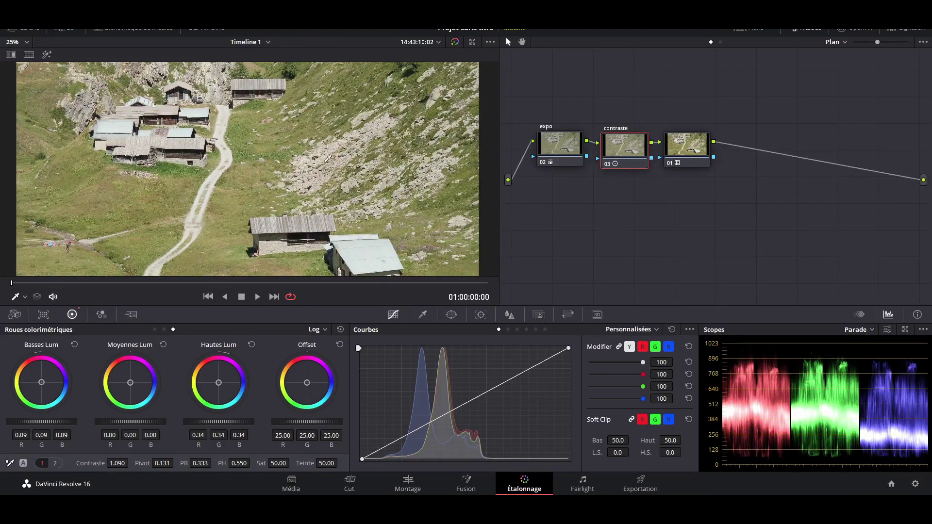
Add a serial node after the LUT node and label it "sat"
left_click(686, 154)
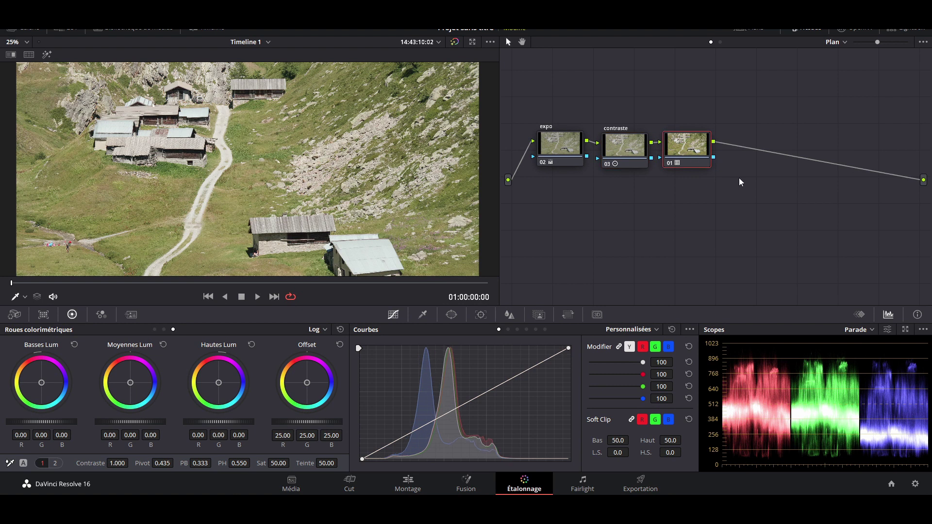
key("alt+s")
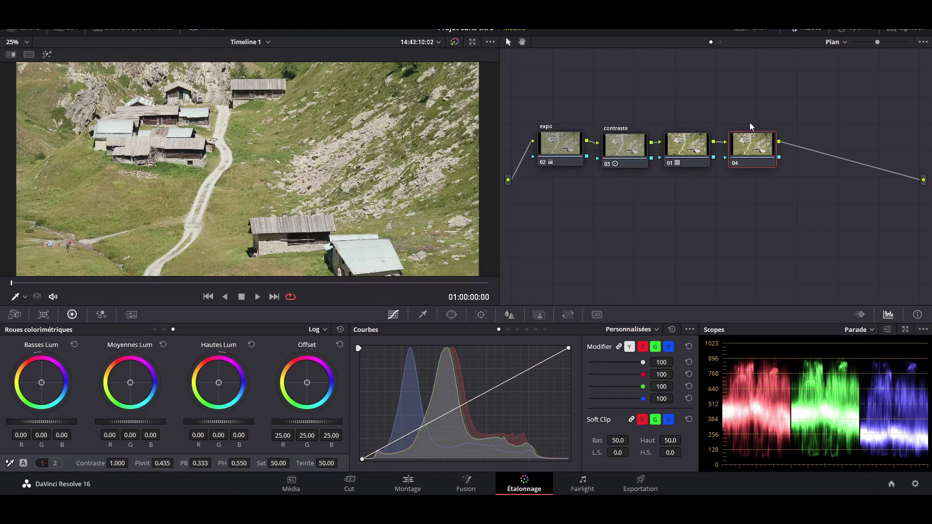
right_click(753, 141)
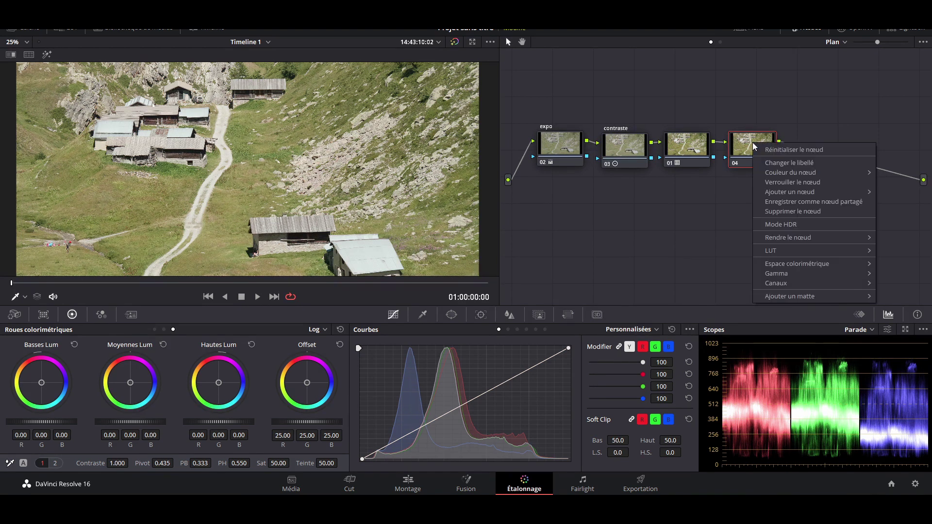
left_click(783, 165)
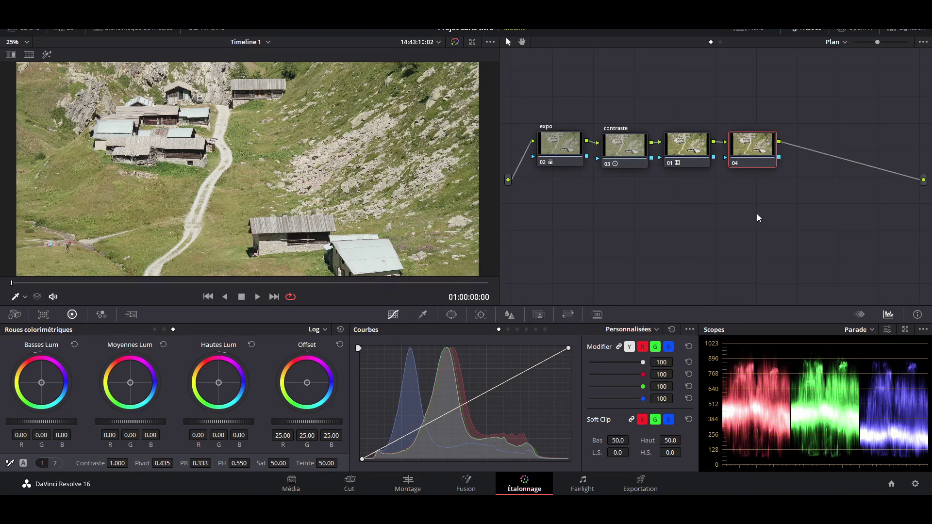
type("sat")
key("Return")
Raise the sat node's saturation to 57.70 and compare the image with the node disabled and enabled
left_click_drag(285, 463, 293, 463)
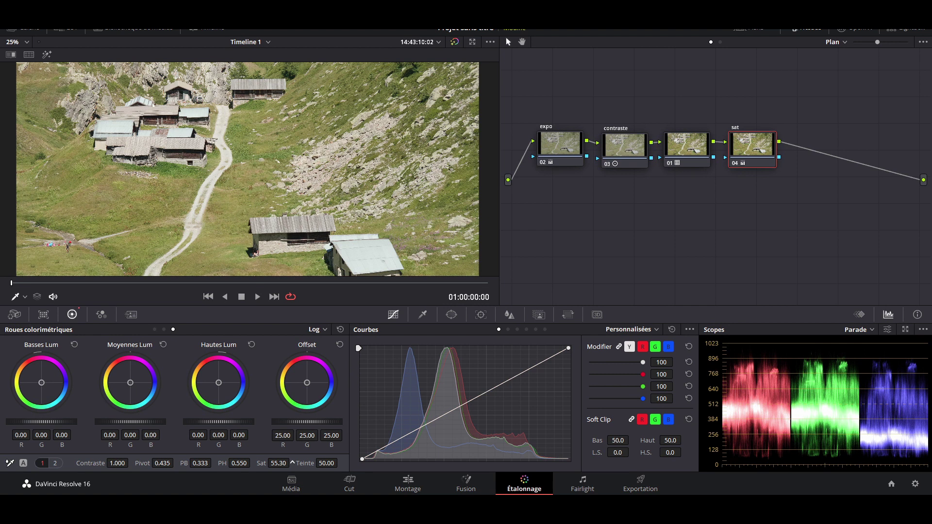
left_click_drag(293, 463, 302, 463)
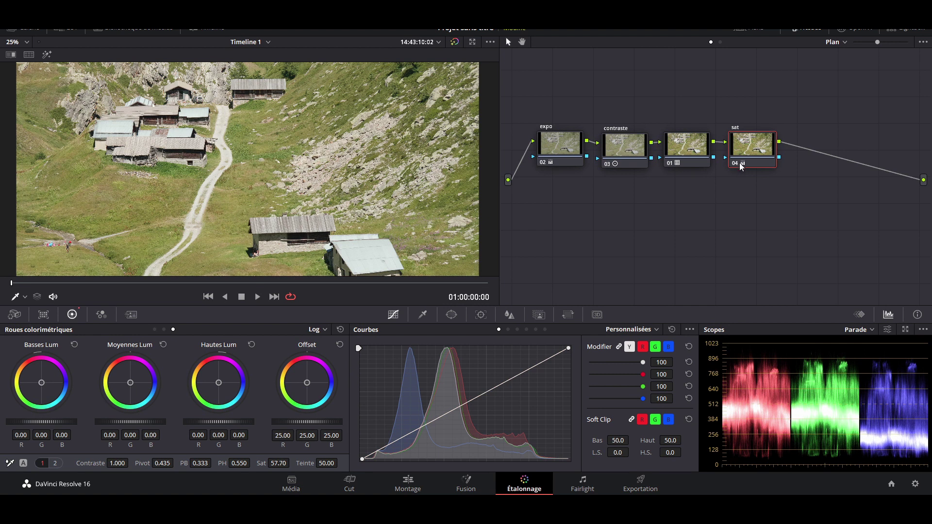
left_click(735, 165)
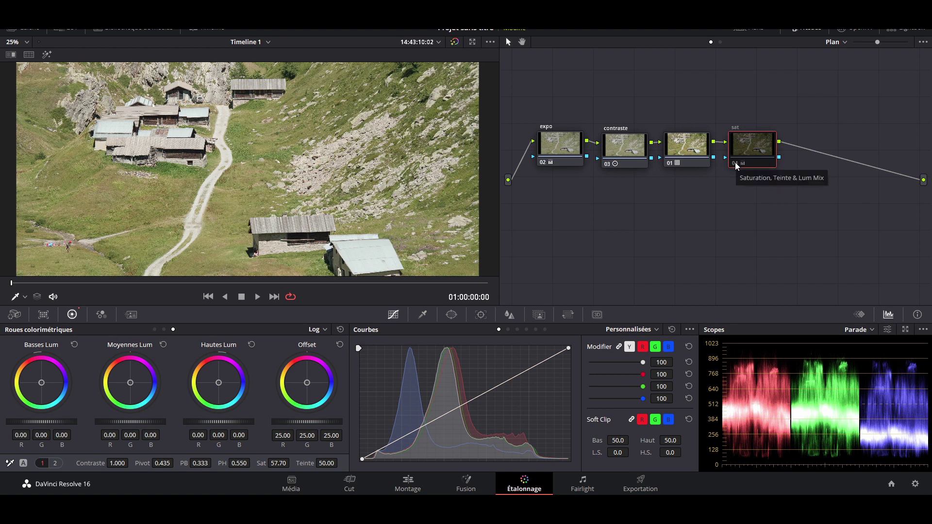
left_click(735, 162)
scroll(153, 183, "up", 1)
scroll(297, 196, "up", 2)
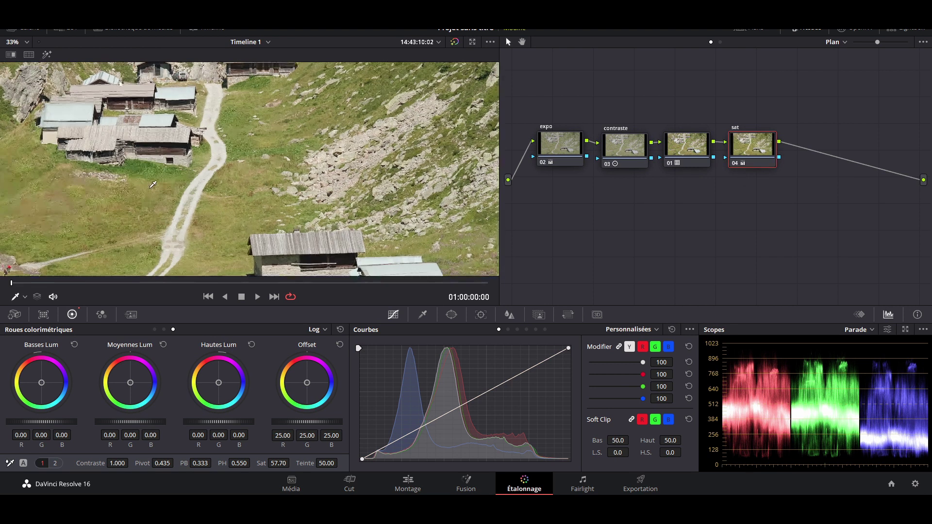
scroll(272, 200, "down", 4)
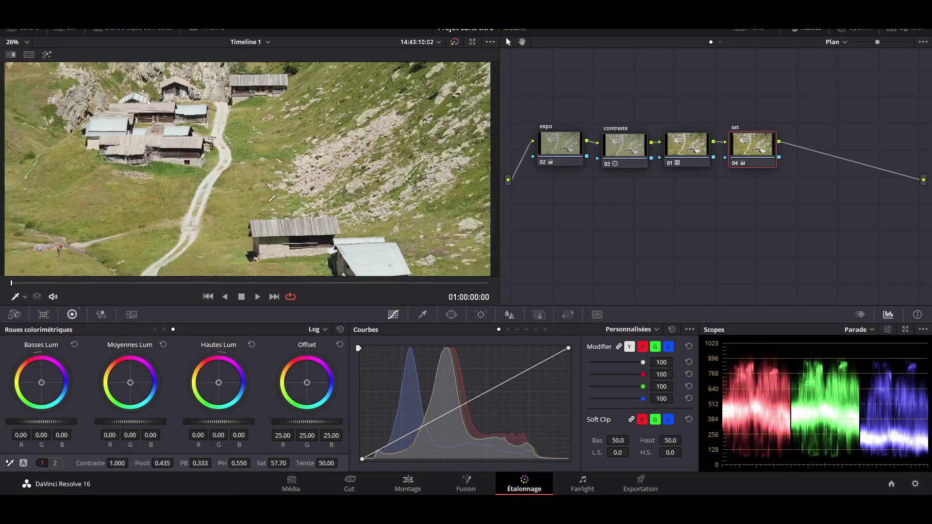
scroll(271, 201, "up", 4)
Set the sat node's saturation to 58.70 with the primary wheels displayed and check the colours close up
left_click_drag(278, 463, 292, 463)
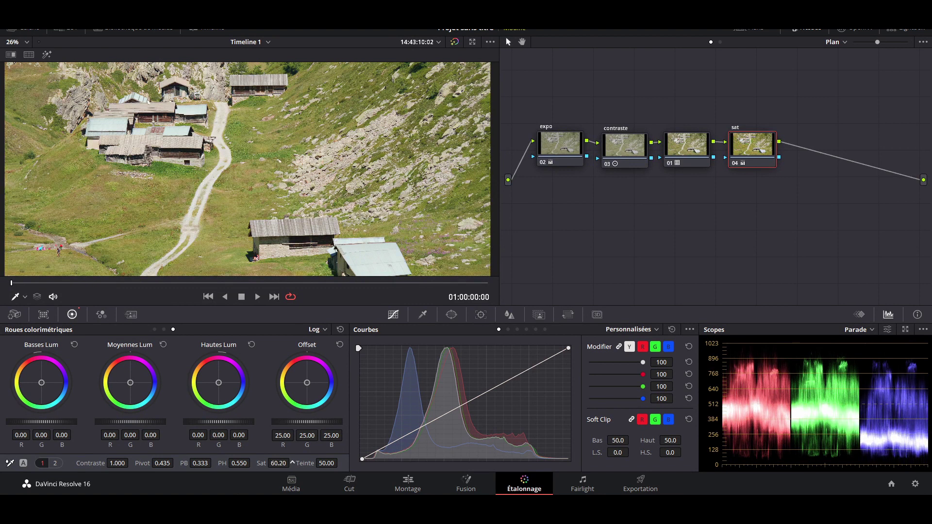
scroll(233, 221, "down", 3)
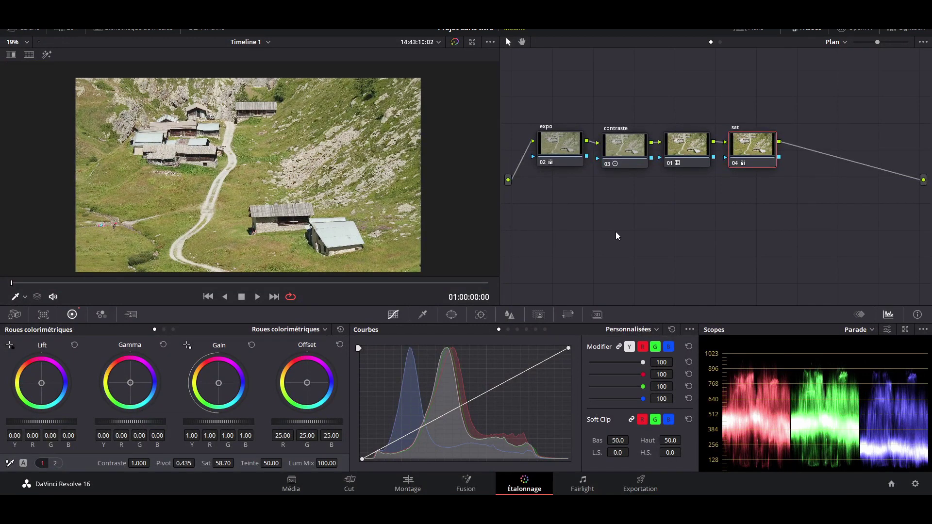
scroll(226, 191, "up", 3)
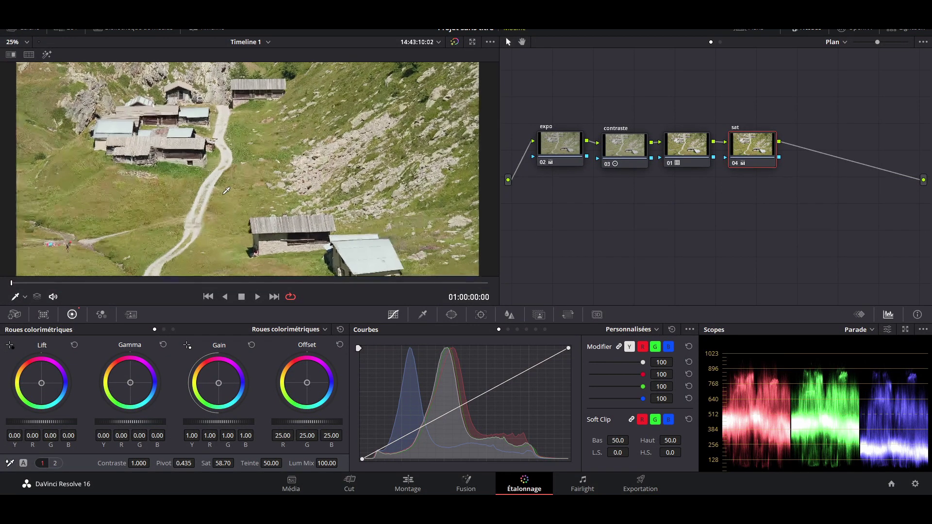
scroll(226, 191, "down", 2)
scroll(226, 191, "up", 2)
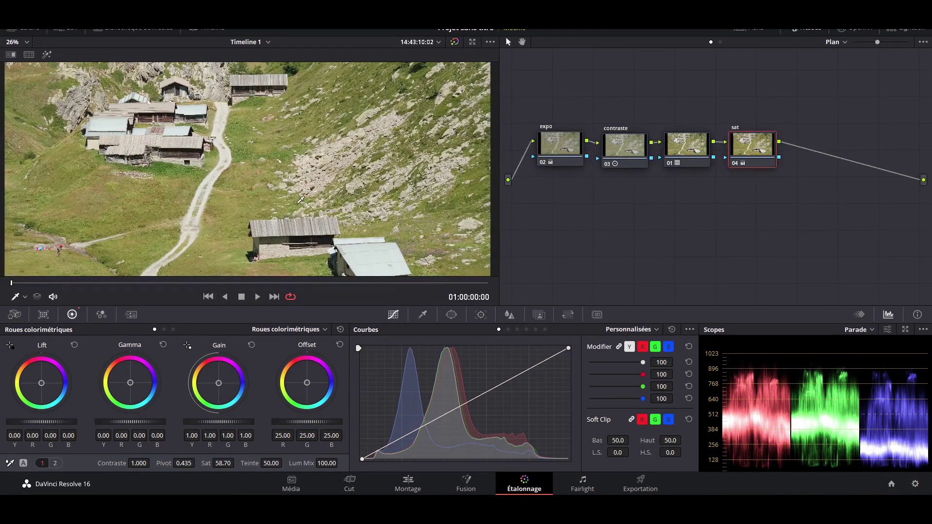
Add a serial node after the sat node and label it "temp"
key("alt+s")
right_click(820, 152)
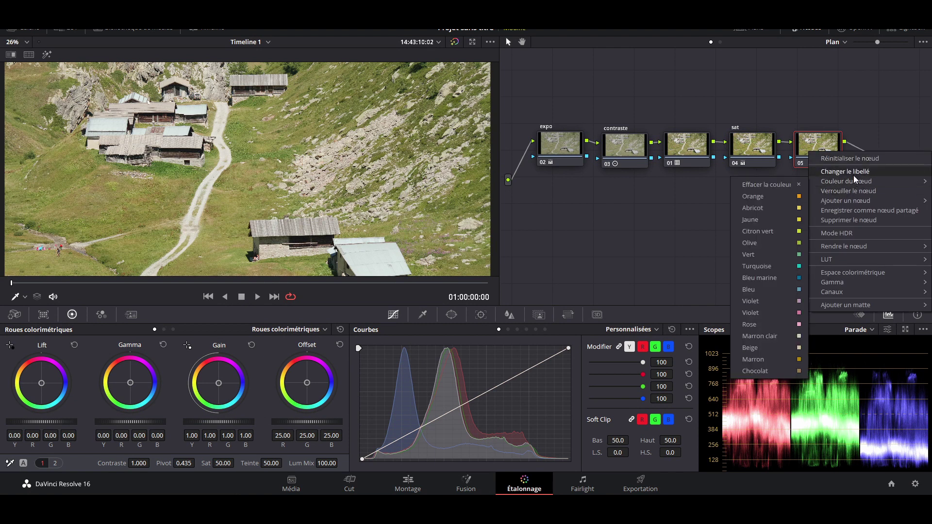
left_click(845, 172)
type("temp")
key("Return")
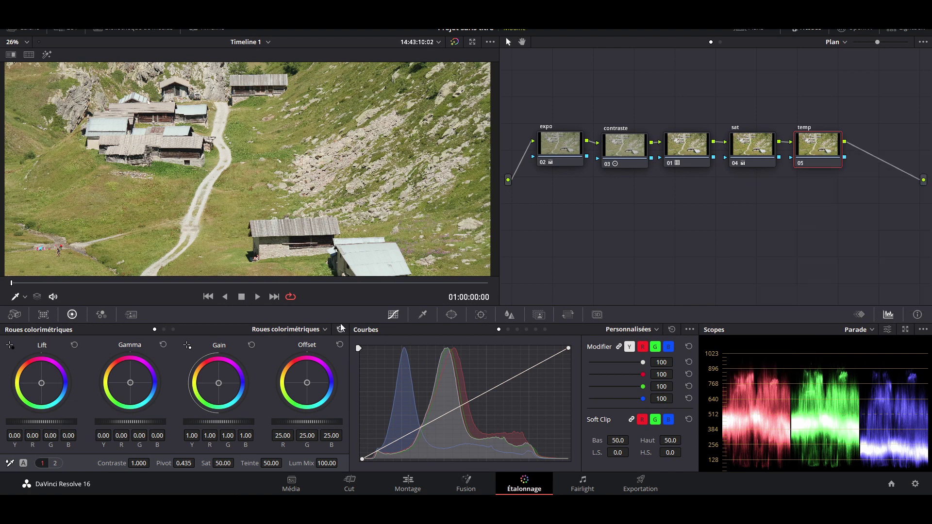
Set the temp node's colour temperature to 190 and compare the image with the node disabled and enabled
left_click(56, 463)
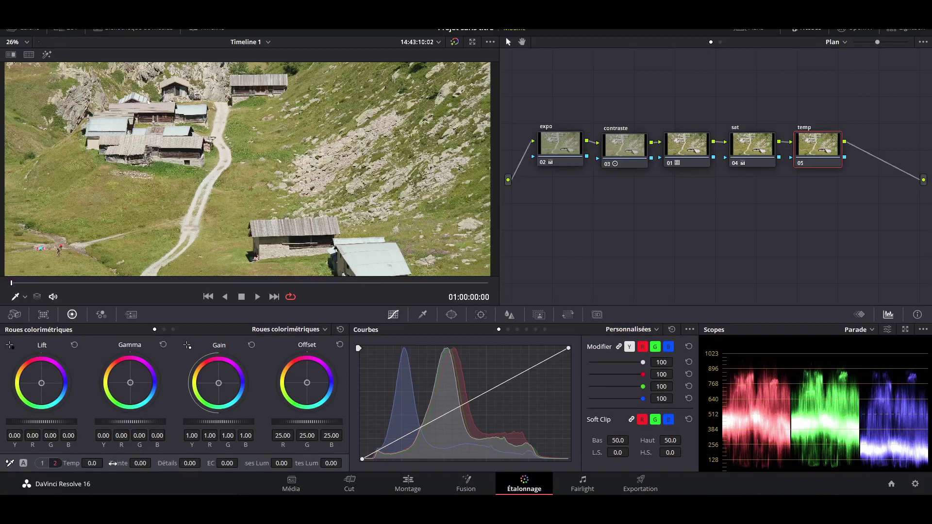
left_click_drag(93, 465, 106, 463)
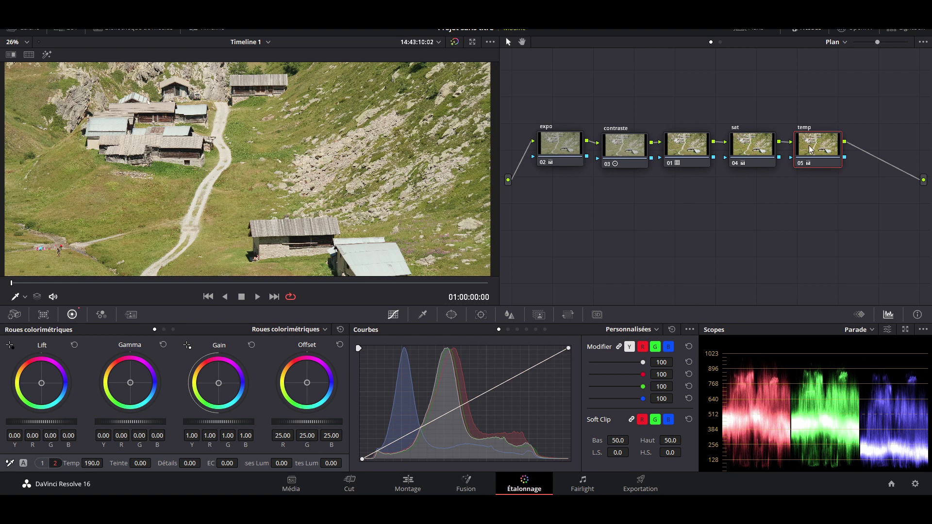
left_click(800, 165)
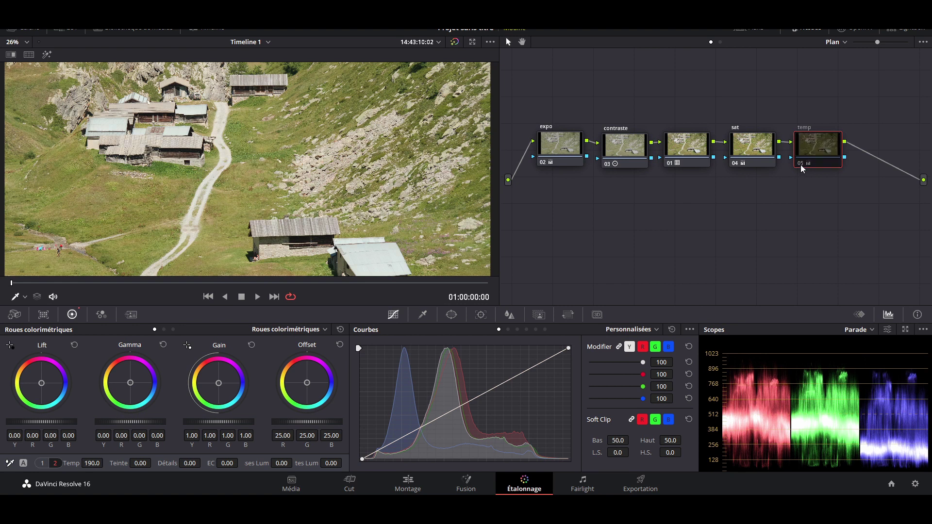
left_click(799, 165)
Examine the chalets, roofs, rock face and path close up to judge the warmer colour temperature
scroll(249, 169, "up", 5)
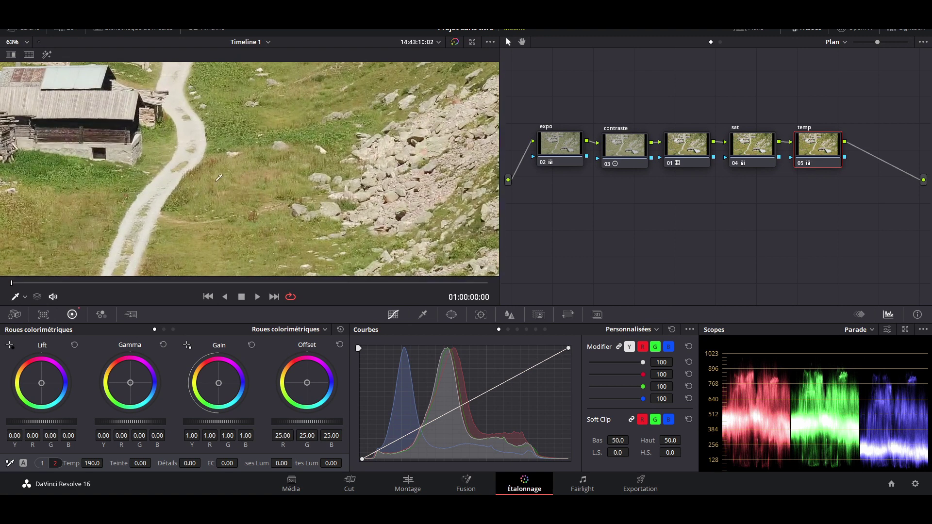
left_click_drag(227, 168, 406, 212)
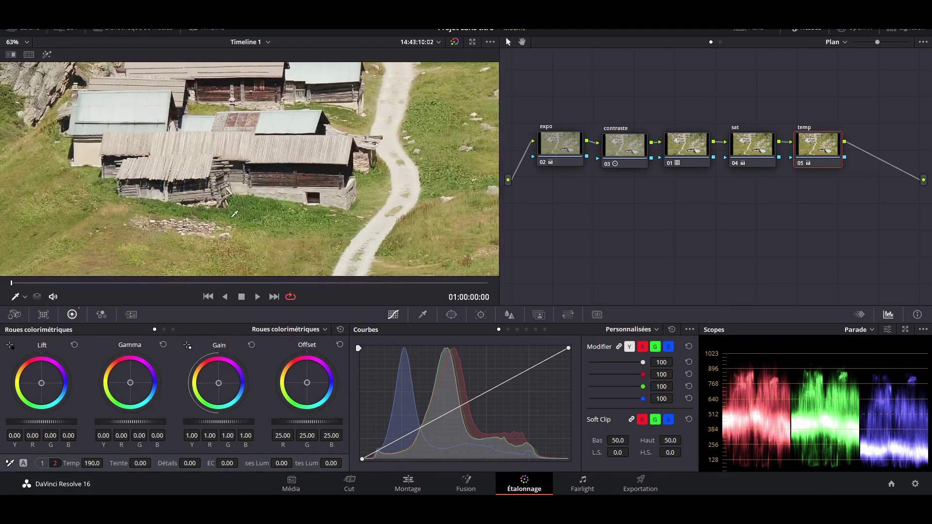
left_click_drag(229, 214, 307, 222)
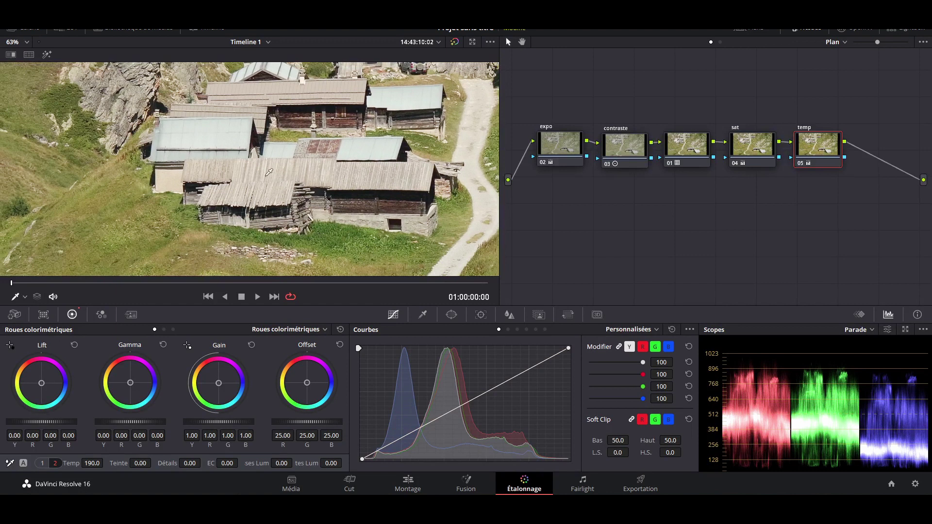
left_click_drag(271, 123, 247, 201)
scroll(248, 201, "up", 3)
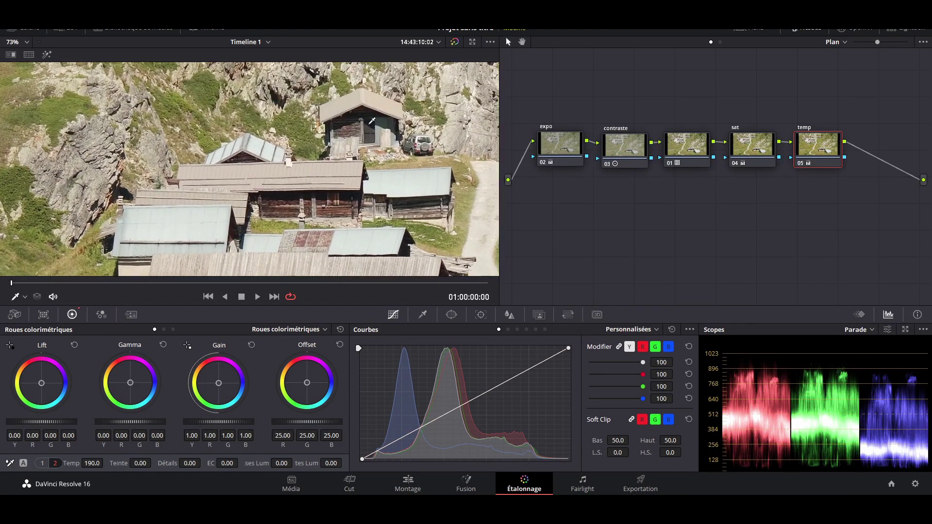
left_click_drag(486, 71, 296, 150)
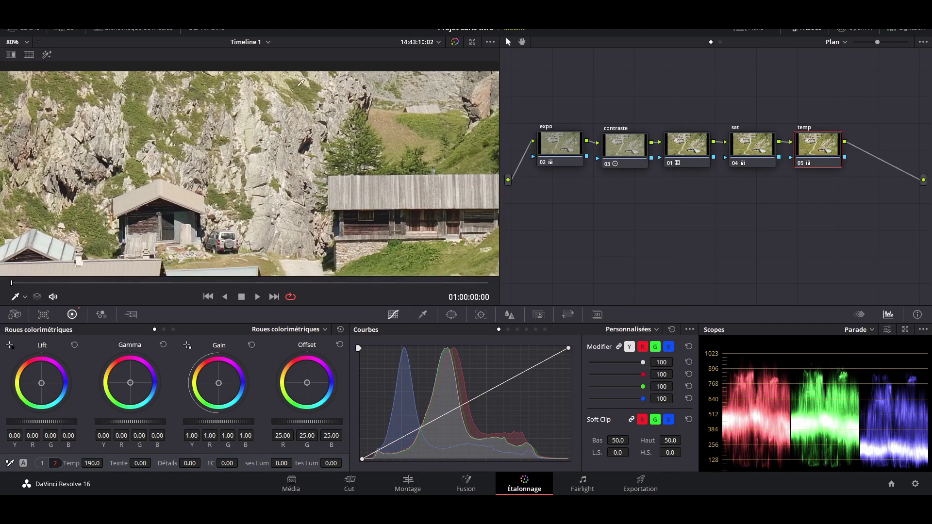
left_click_drag(296, 262, 325, 112)
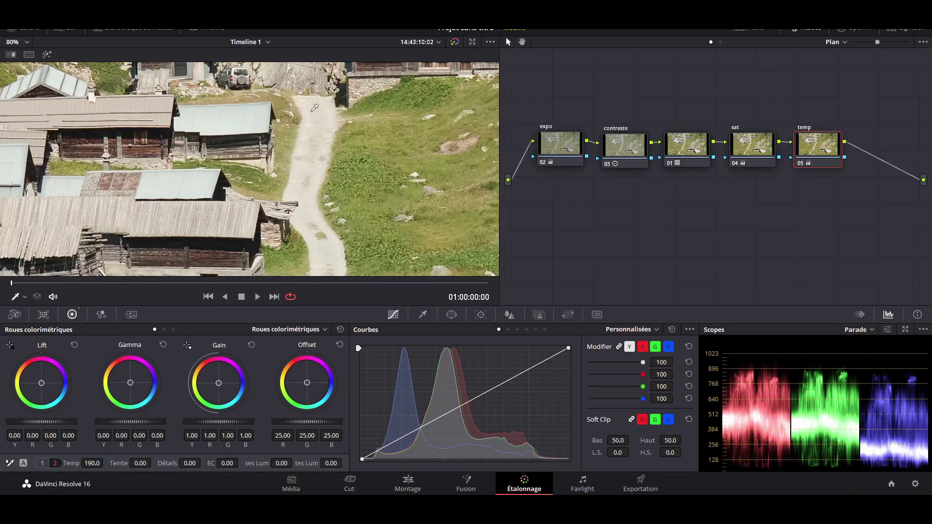
scroll(343, 219, "down", 2)
left_click_drag(344, 219, 338, 183)
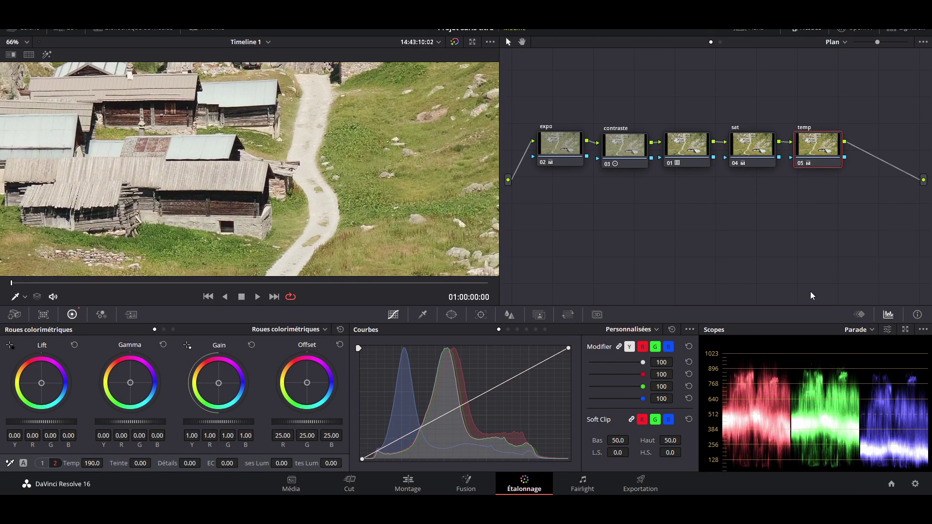
Add a serial node after the temp node and label it "couleur"
key("alt+s")
right_click(887, 156)
left_click(865, 199)
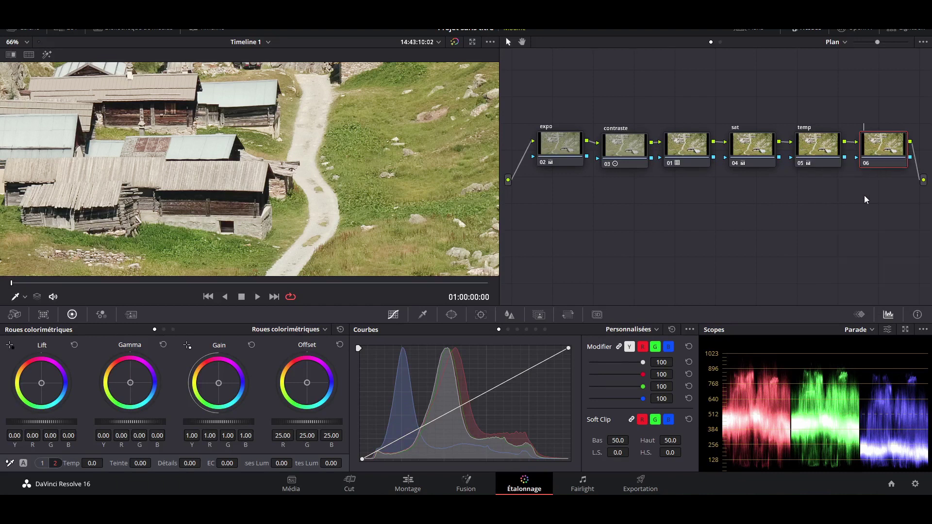
type("couleur")
key("Return")
Shift the couleur node's Offset to 23.97 red, 25.11 green and 25.22 blue, and compare the chalets with the node disabled and enabled
mouse_move(308, 382)
left_mouse_down()
mouse_move(305, 373)
mouse_move(295, 386)
left_mouse_up()
mouse_move(305, 386)
left_mouse_down()
mouse_move(314, 372)
mouse_move(307, 382)
left_mouse_up()
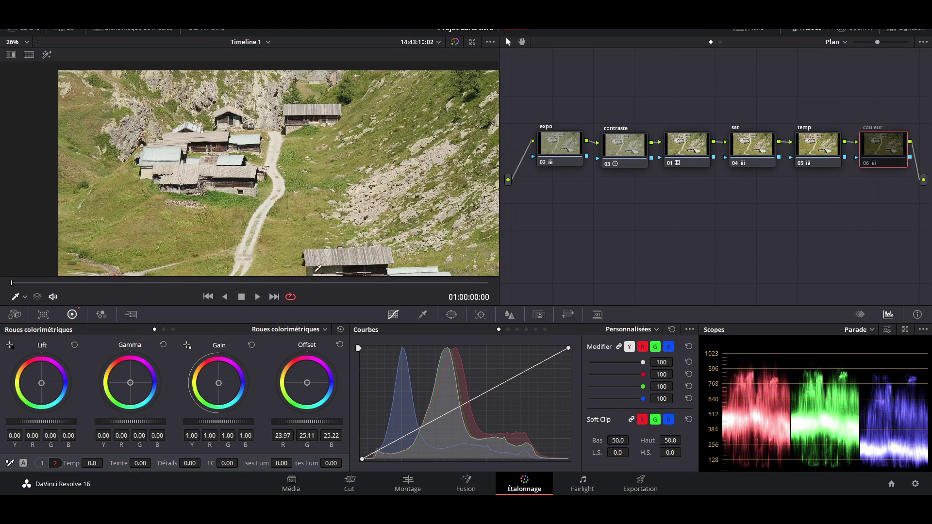
scroll(318, 268, "up", 6)
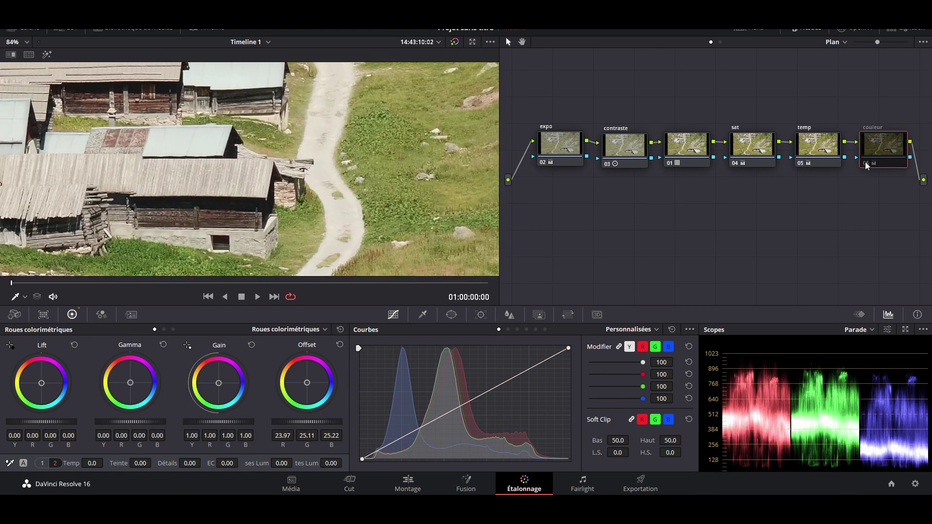
left_click(866, 164)
scroll(358, 212, "down", 5)
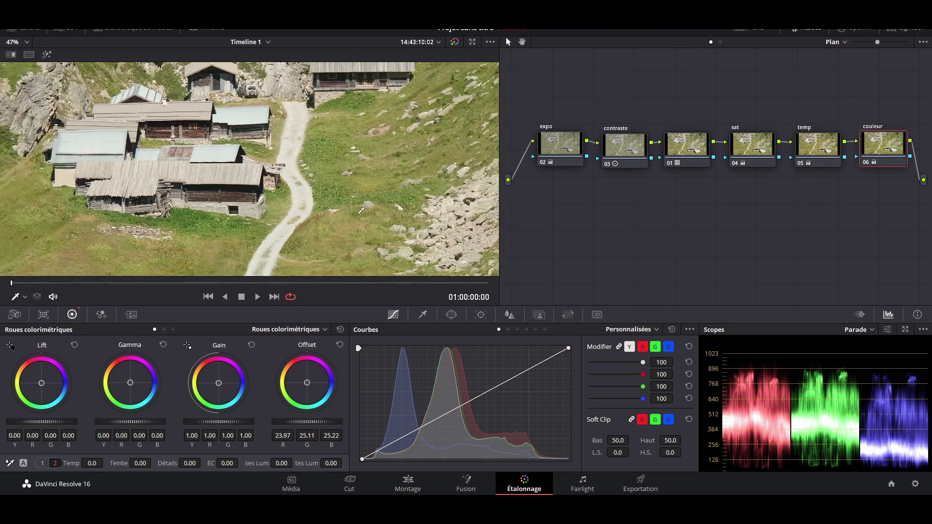
scroll(362, 208, "up", 2)
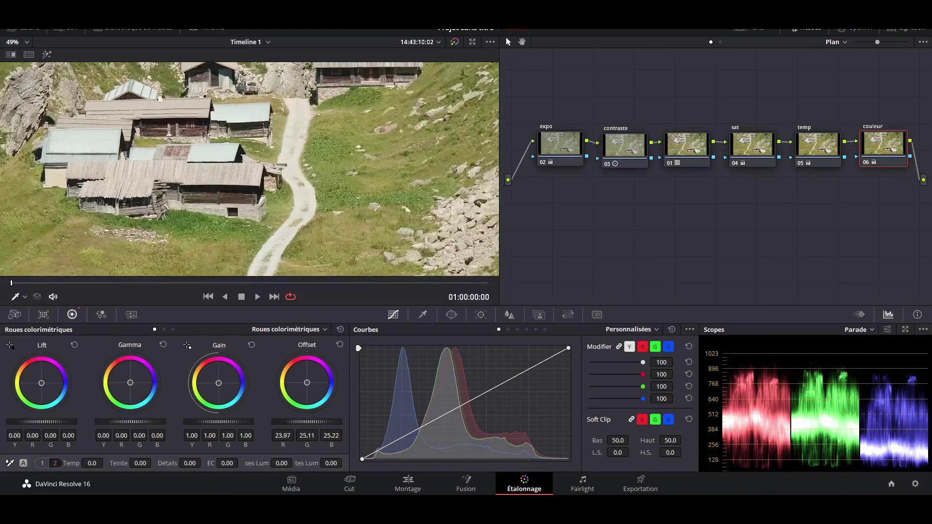
left_click_drag(304, 156, 328, 226)
scroll(272, 224, "up", 1)
left_click_drag(266, 232, 388, 175)
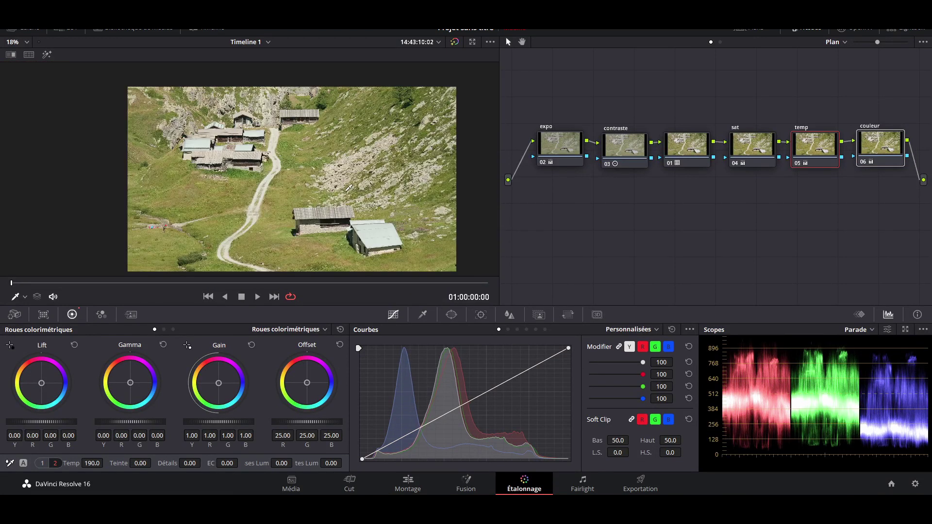
Rearrange the node graph in two rows, with expo, contraste and the LUT node above sat, temp and couleur
scroll(423, 196, "down", 1)
left_click_drag(555, 149, 555, 105)
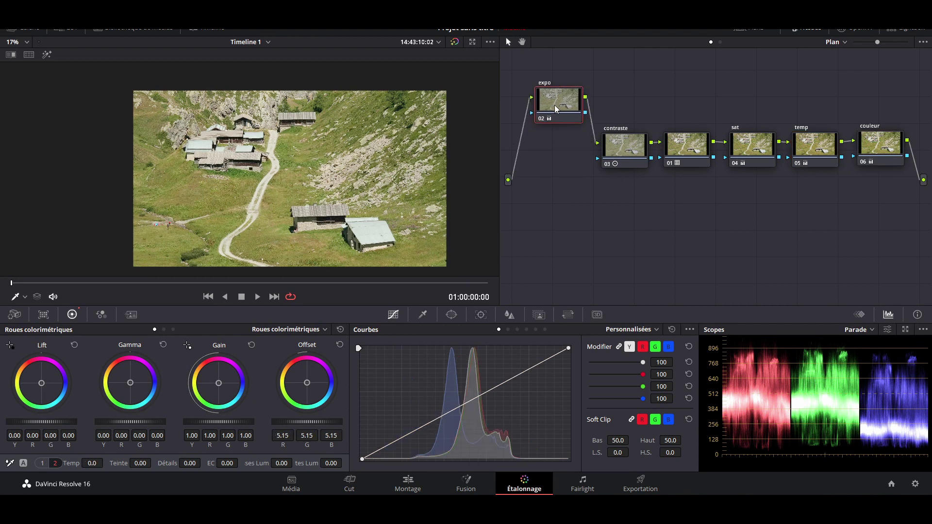
left_click_drag(634, 156, 626, 109)
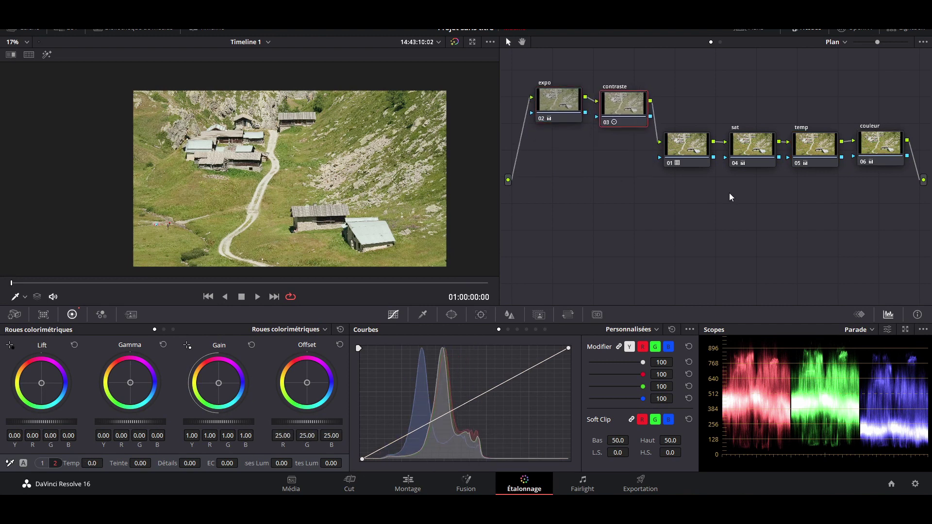
left_click_drag(696, 166, 690, 113)
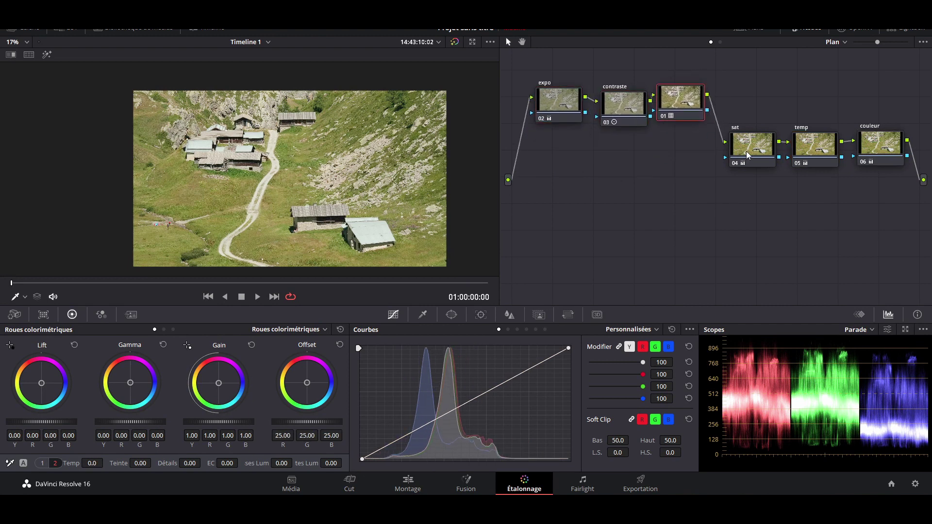
left_click_drag(746, 150, 560, 171)
left_click_drag(819, 149, 652, 168)
left_click_drag(867, 150, 716, 168)
Add a serial node after the couleur node with Gain raised to 1.08 on all channels, and check the brightness across the image
scroll(282, 207, "up", 2)
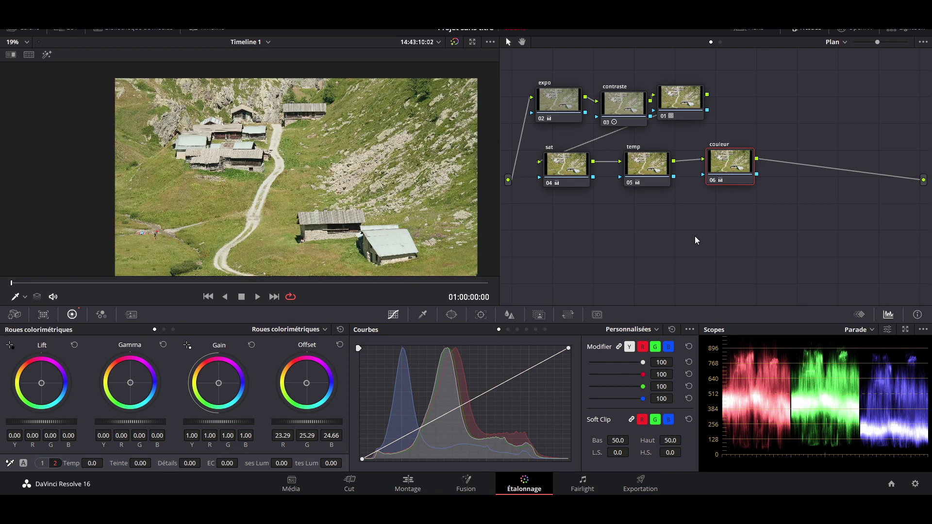
key("alt+s")
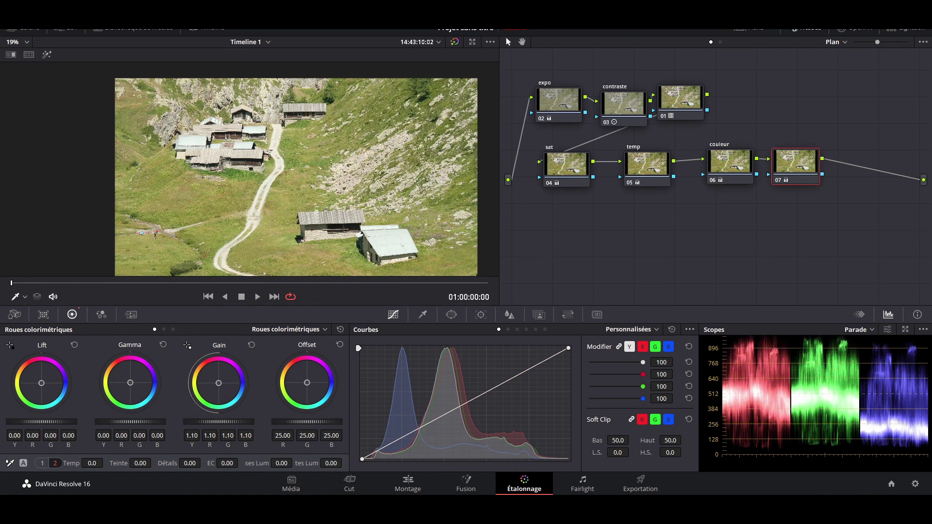
left_click_drag(218, 421, 228, 421)
scroll(293, 202, "up", 3)
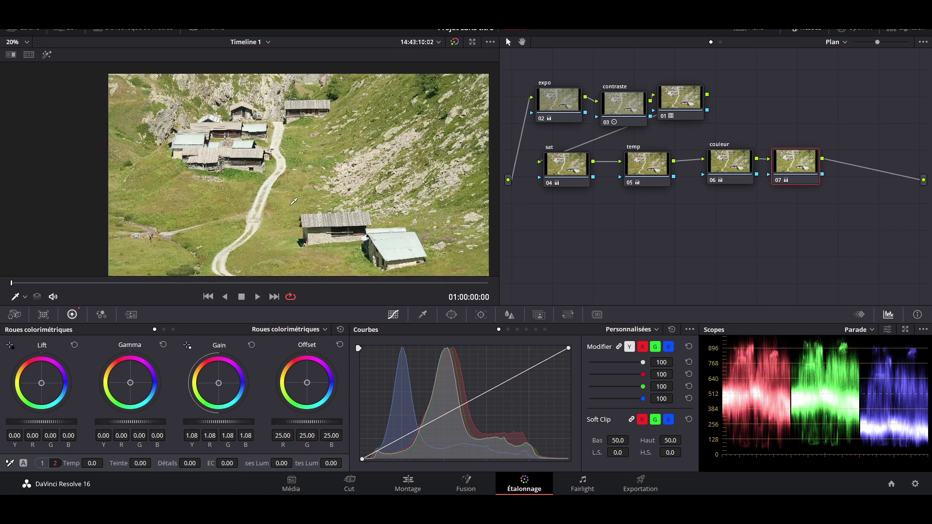
scroll(767, 389, "up", 2)
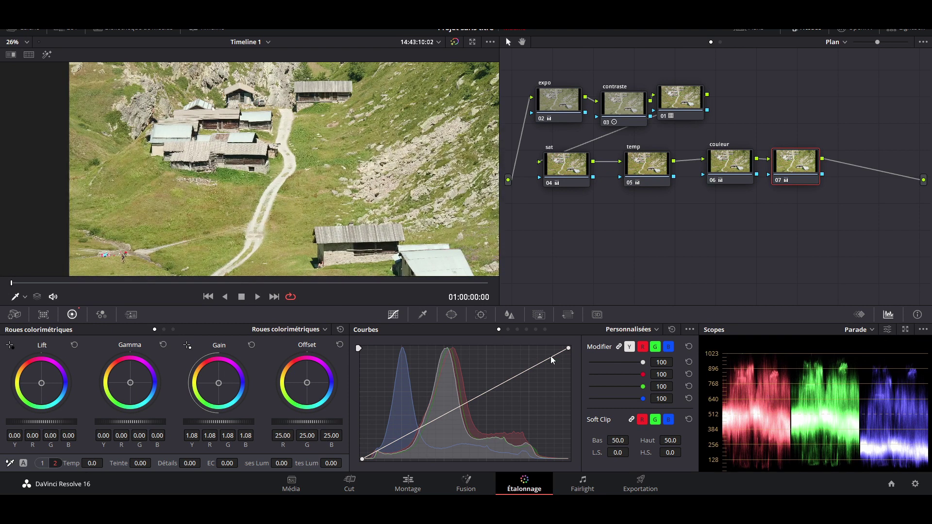
scroll(307, 159, "down", 3)
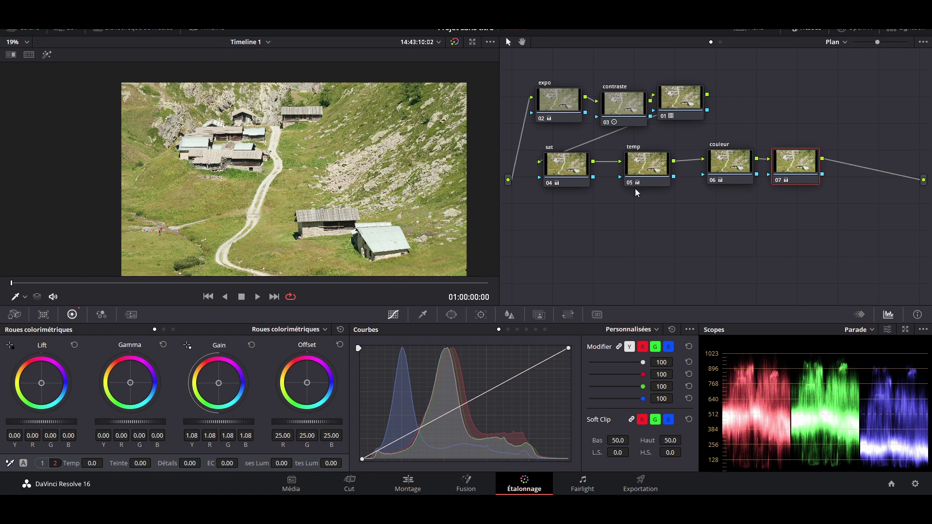
scroll(280, 196, "up", 3)
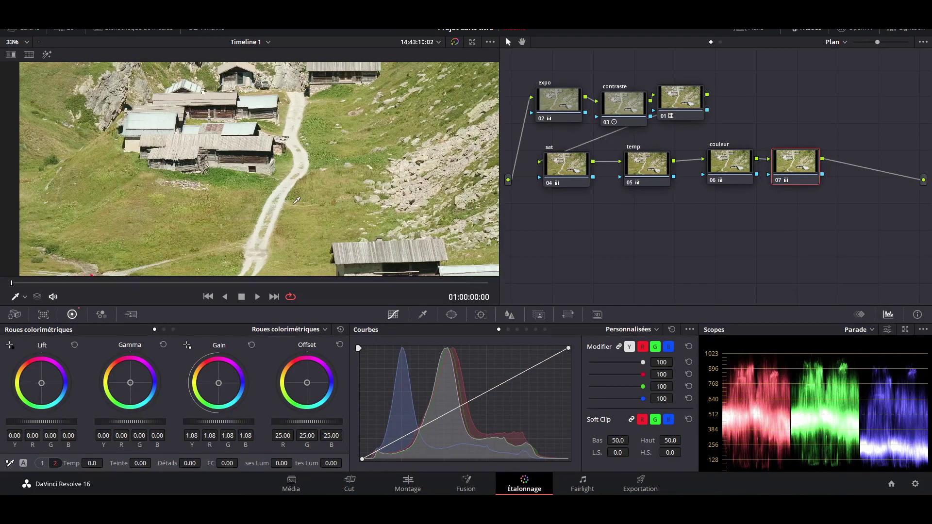
scroll(297, 200, "down", 4)
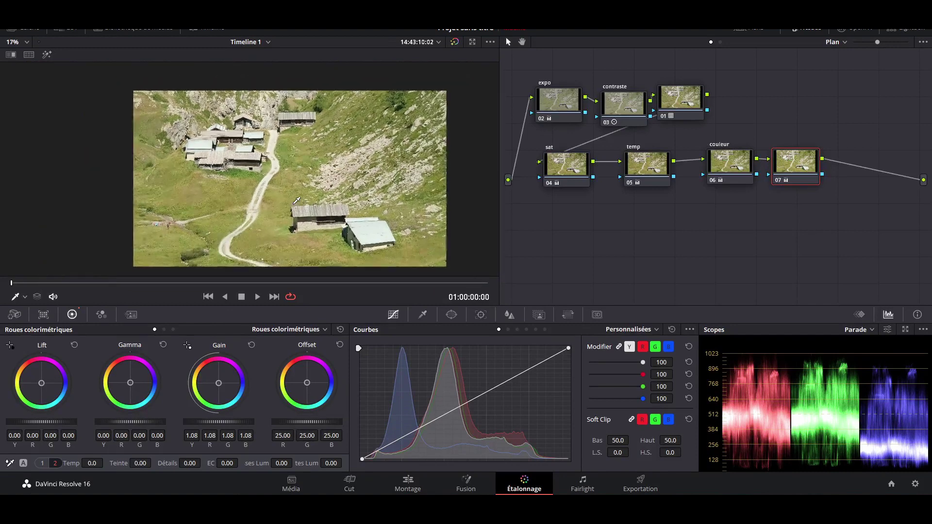
scroll(298, 199, "up", 1)
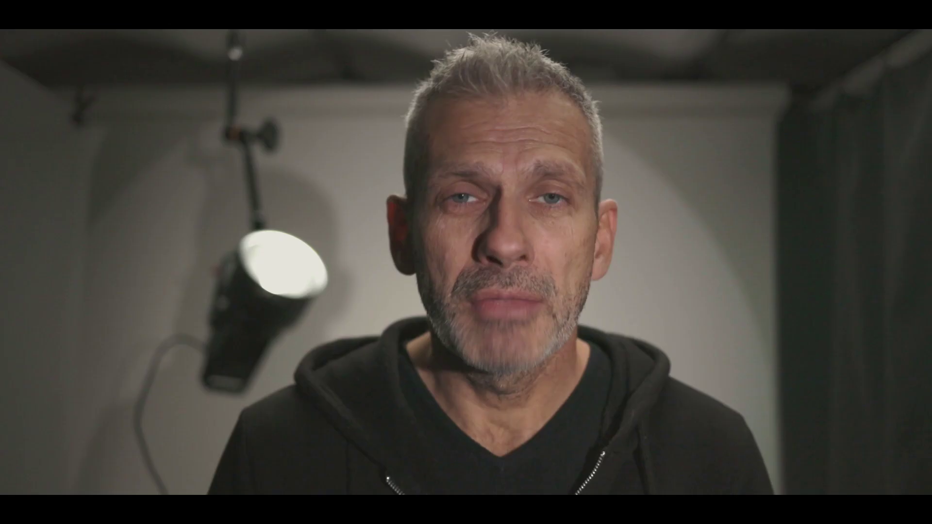